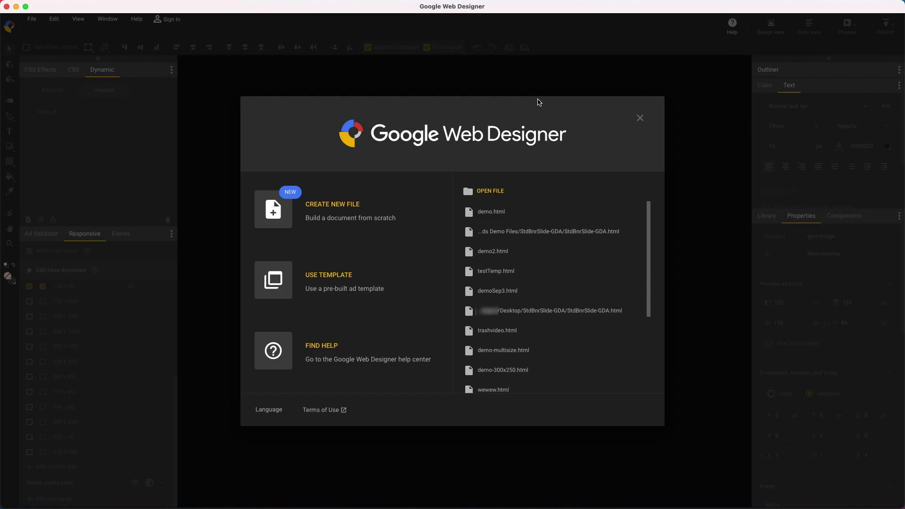
# Create a new Image ad file named demo at the default 300 x 250 size.
pyautogui.click(340, 207)
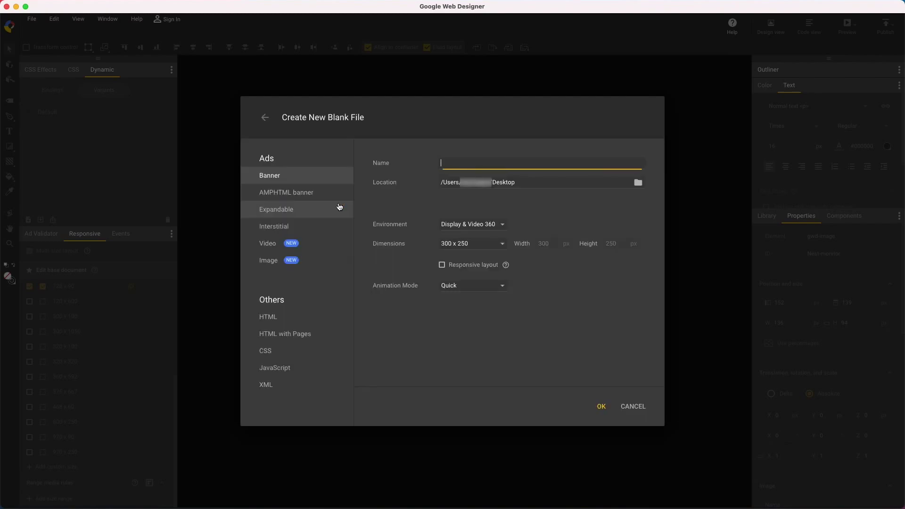
pyautogui.click(259, 261)
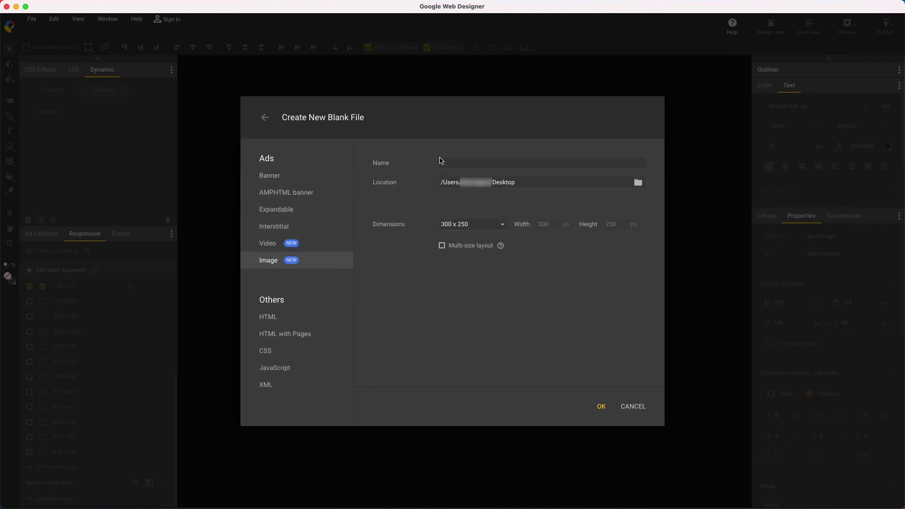
pyautogui.click(462, 166)
pyautogui.click(481, 227)
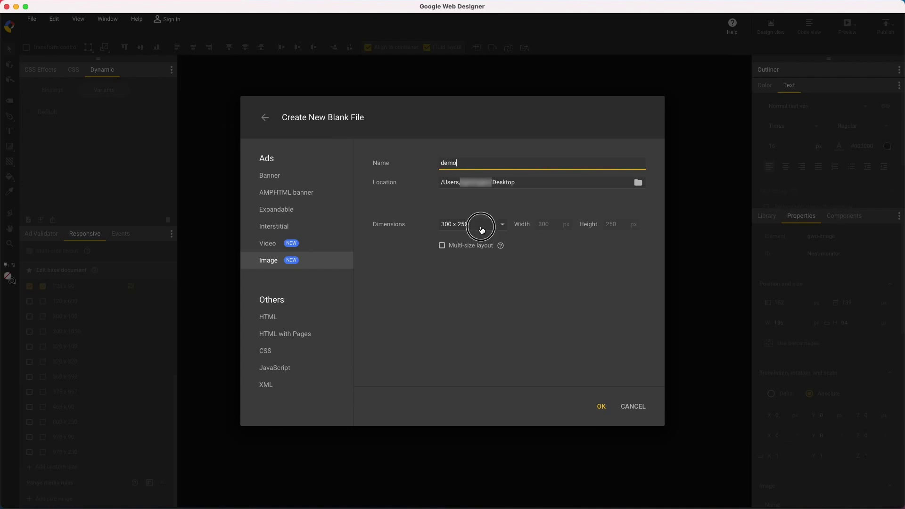
pyautogui.click(549, 314)
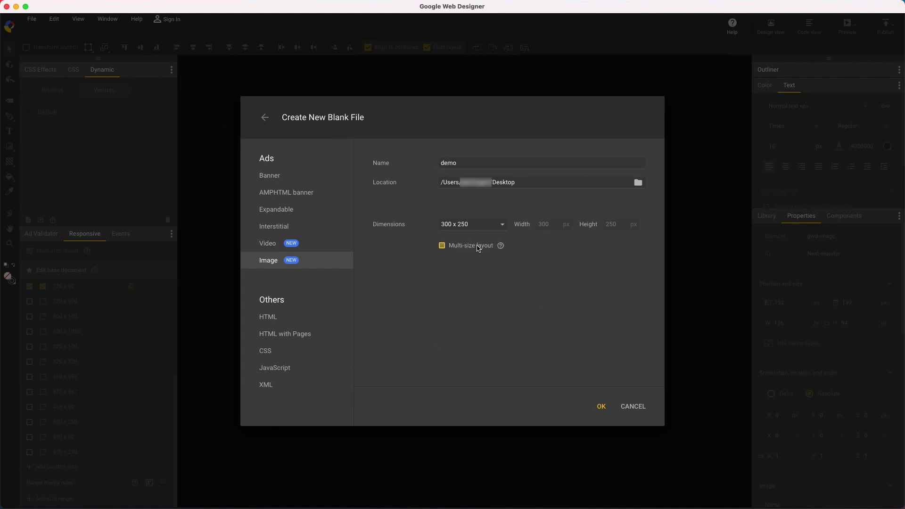
pyautogui.click(605, 410)
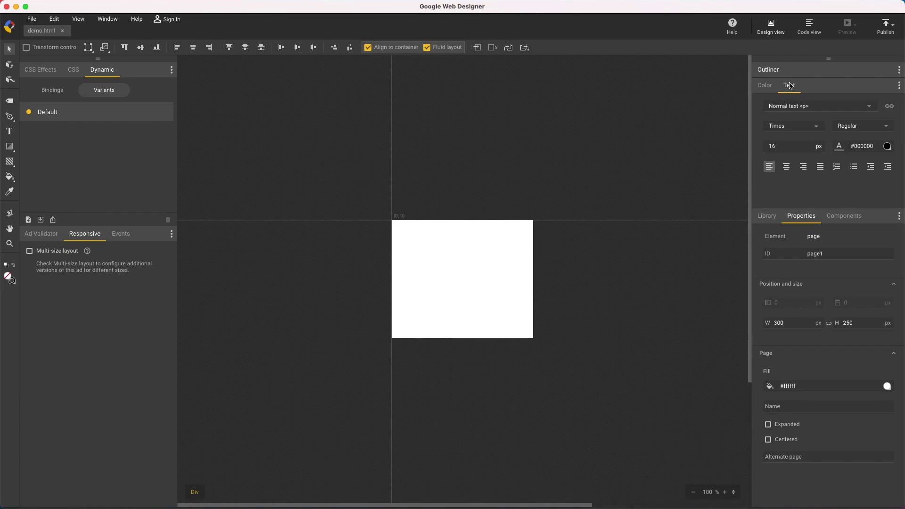
# Browse the Outliner, Ad Validator, Events, Components and Properties panels.
pyautogui.click(804, 74)
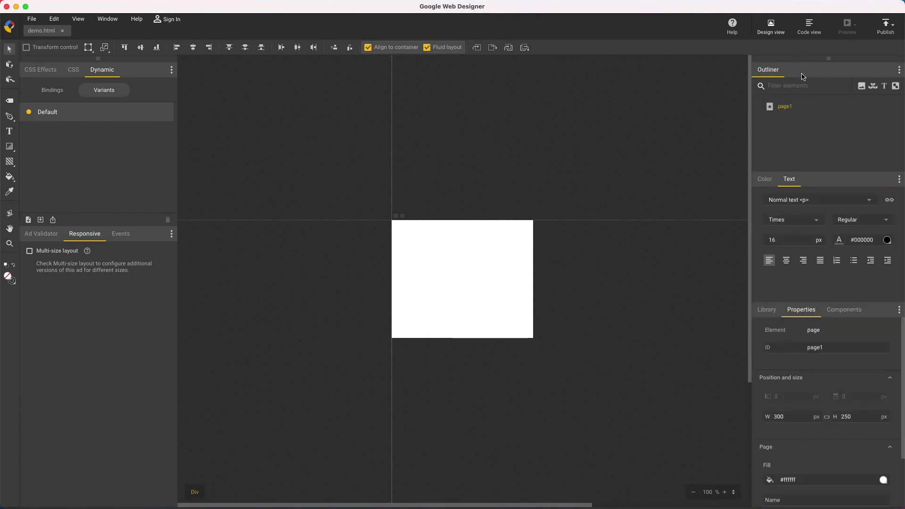
pyautogui.click(804, 74)
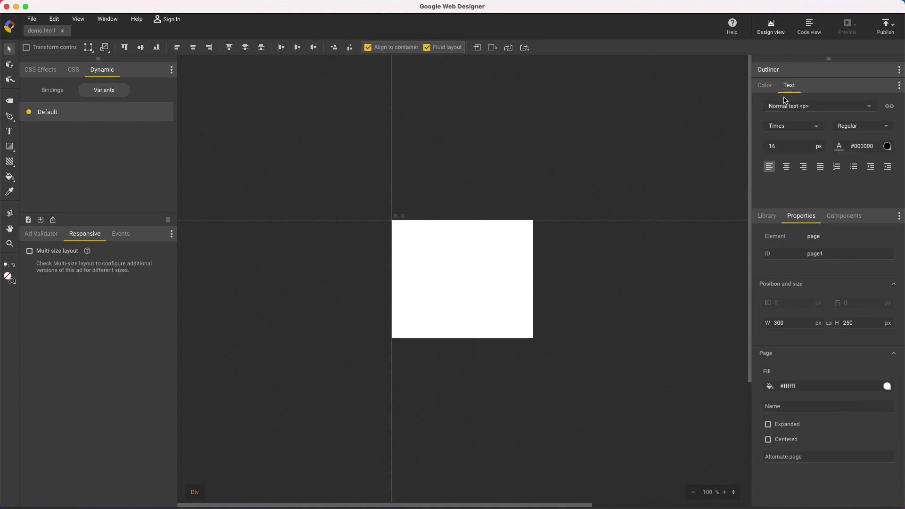
pyautogui.click(41, 235)
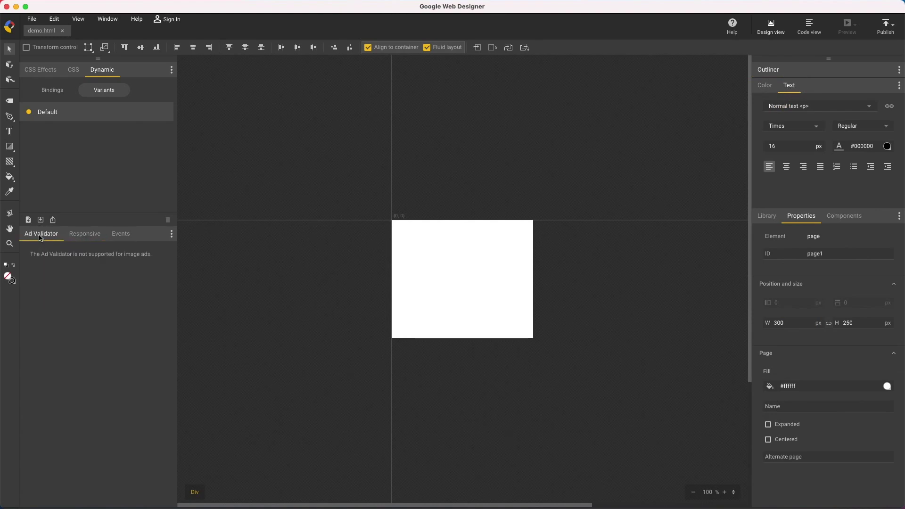
pyautogui.click(122, 234)
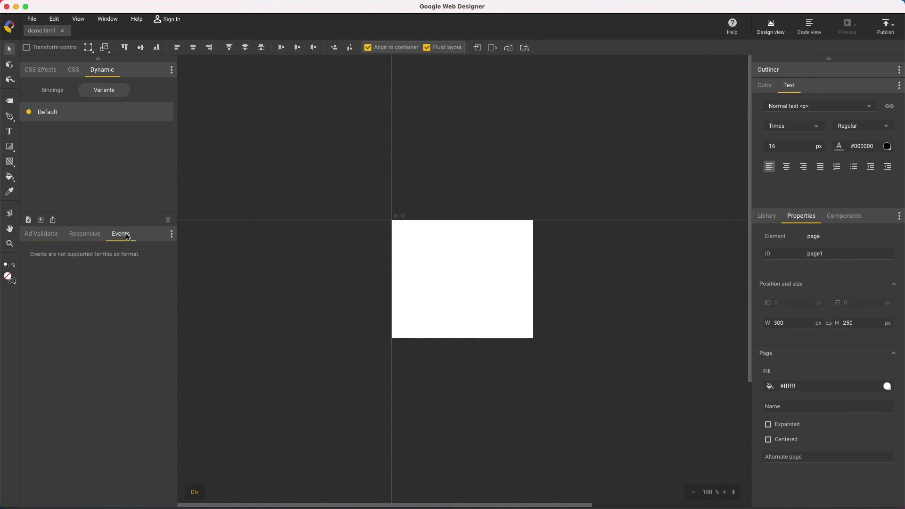
pyautogui.click(840, 216)
pyautogui.click(798, 218)
# Place the Nest logo on the ad and add a price text box beside it.
pyautogui.moveTo(414, 212); pyautogui.dragTo(463, 289)
pyautogui.press('t')
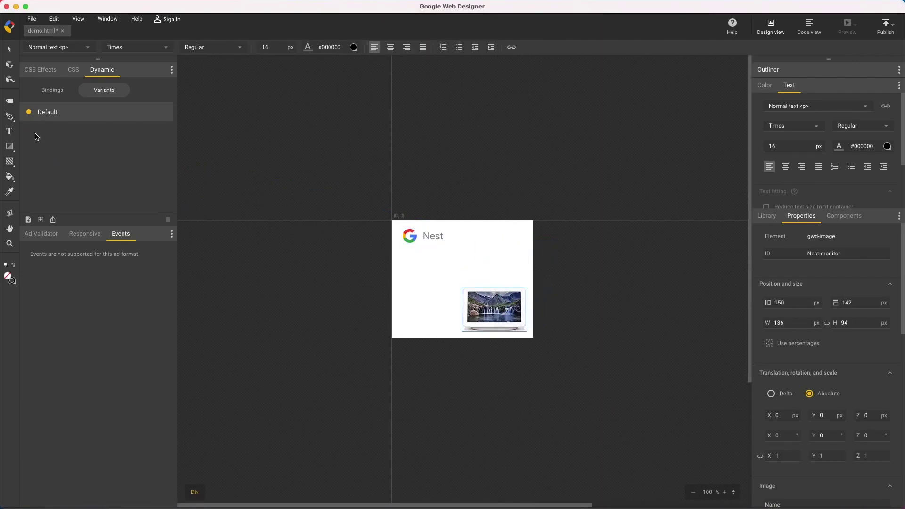
pyautogui.moveTo(465, 231); pyautogui.dragTo(526, 251)
pyautogui.write('$129')
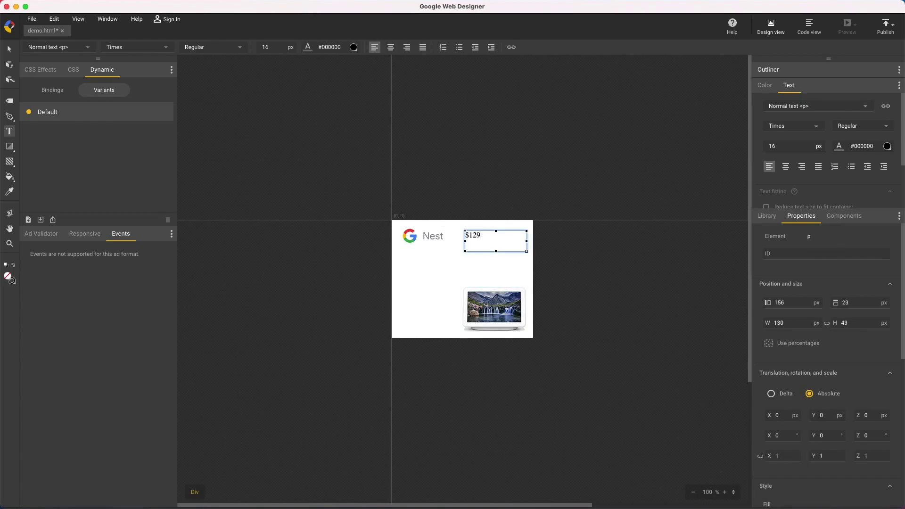
pyautogui.press('Escape')
# Style the price in Roboto Bold, dark grey, right-aligned.
pyautogui.click(793, 126)
pyautogui.click(802, 307)
pyautogui.click(334, 206)
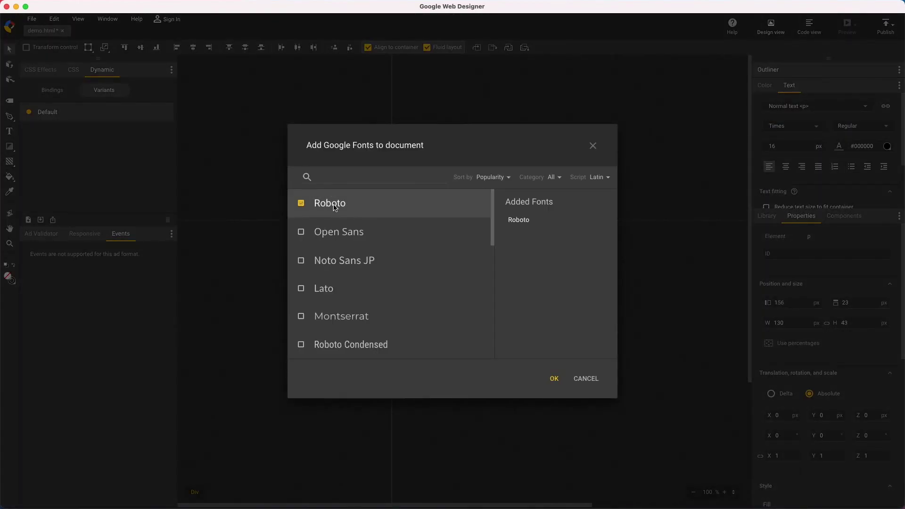
pyautogui.click(554, 379)
pyautogui.click(863, 126)
pyautogui.click(844, 250)
pyautogui.click(846, 147)
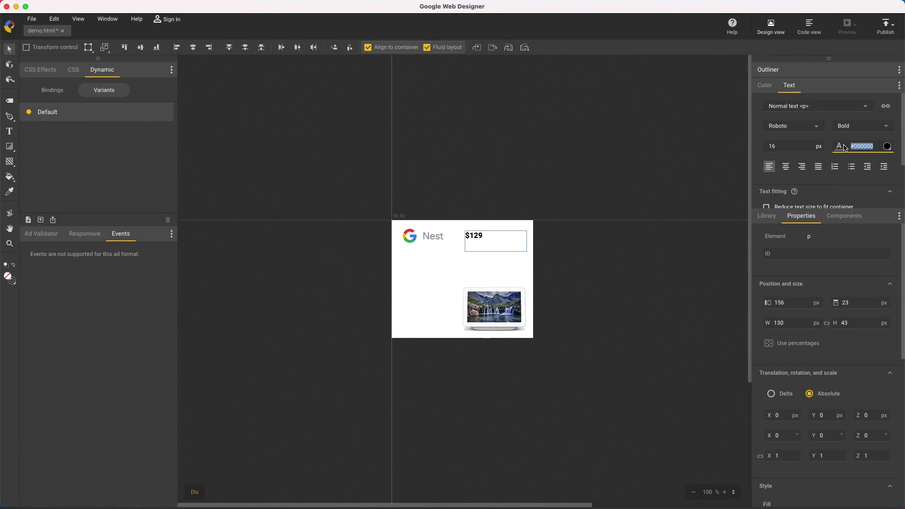
pyautogui.write('darkgray')
pyautogui.press('Return')
pyautogui.scroll(14, 794, 139)
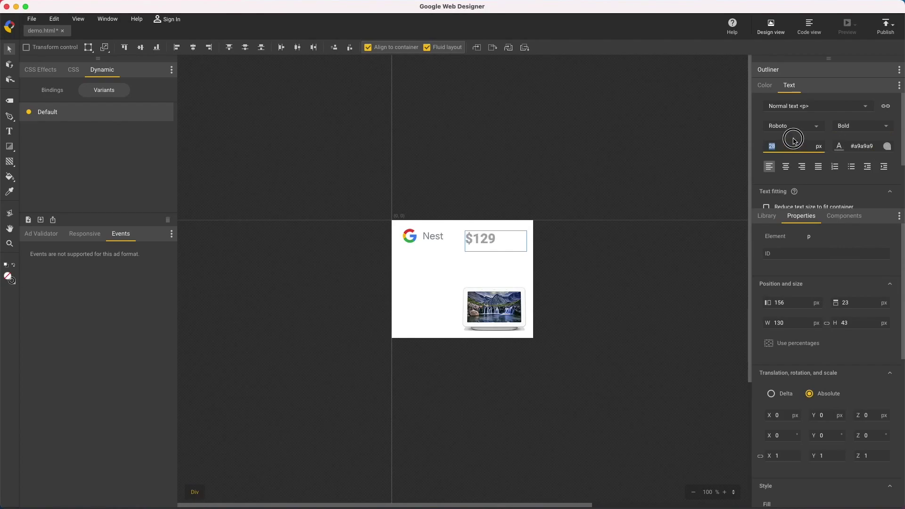
pyautogui.click(802, 167)
# Add the tagline 'See any picture just by asking' below the logo.
pyautogui.press('t')
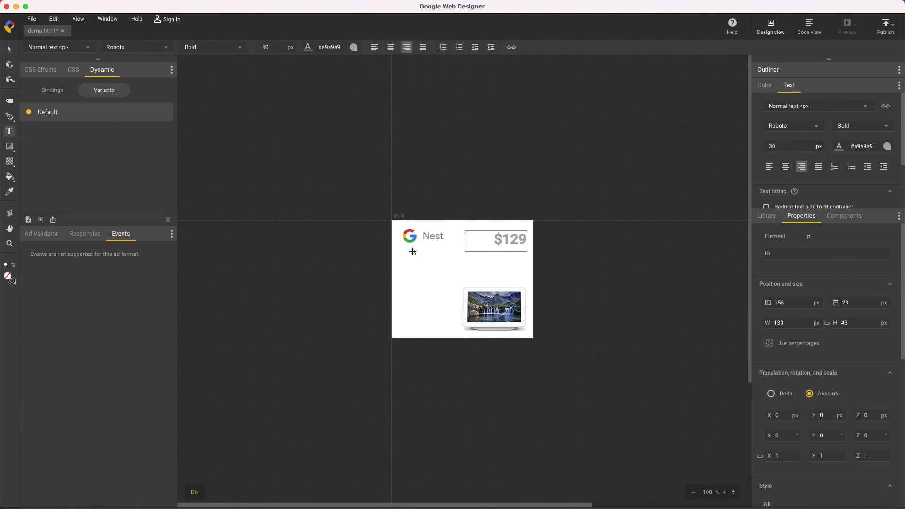
pyautogui.moveTo(403, 258); pyautogui.dragTo(492, 289)
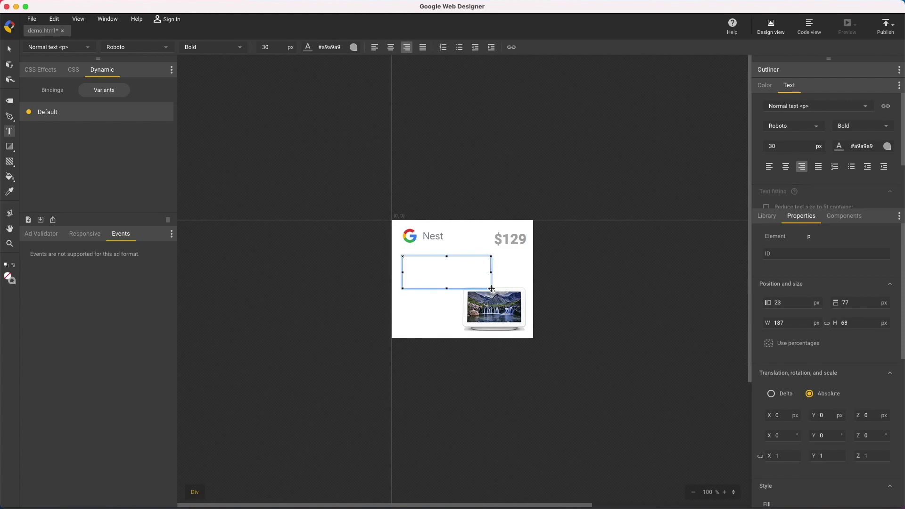
pyautogui.write('See any pi')
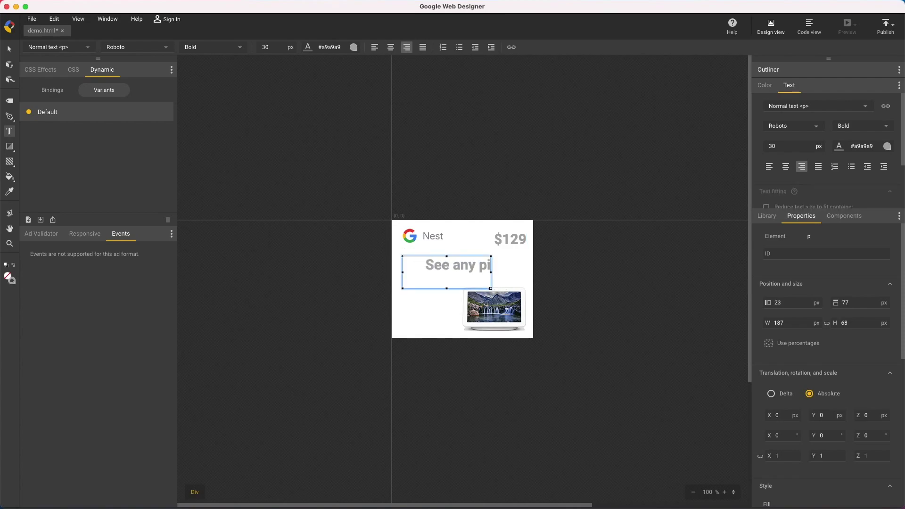
pyautogui.write('cture just by asking')
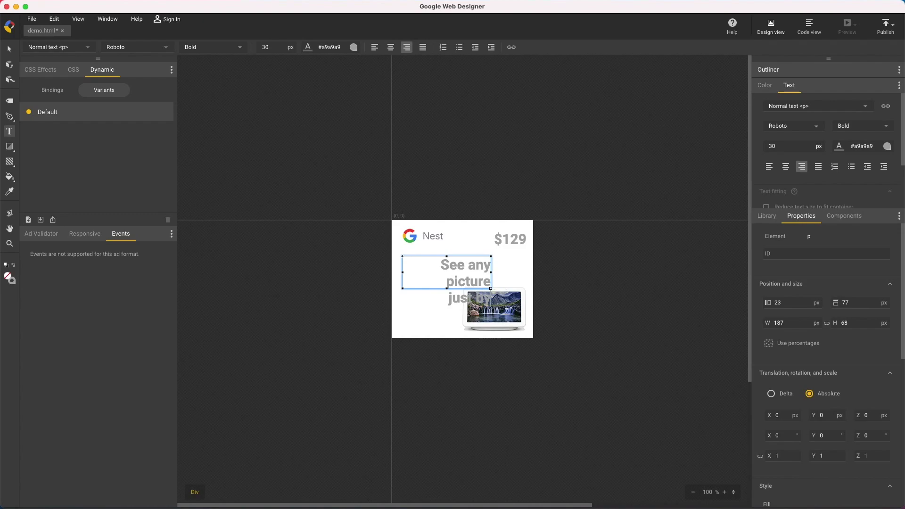
pyautogui.click(9, 49)
# Make the tagline left-aligned, 22 px Regular, and draw a box beneath it.
pyautogui.click(769, 166)
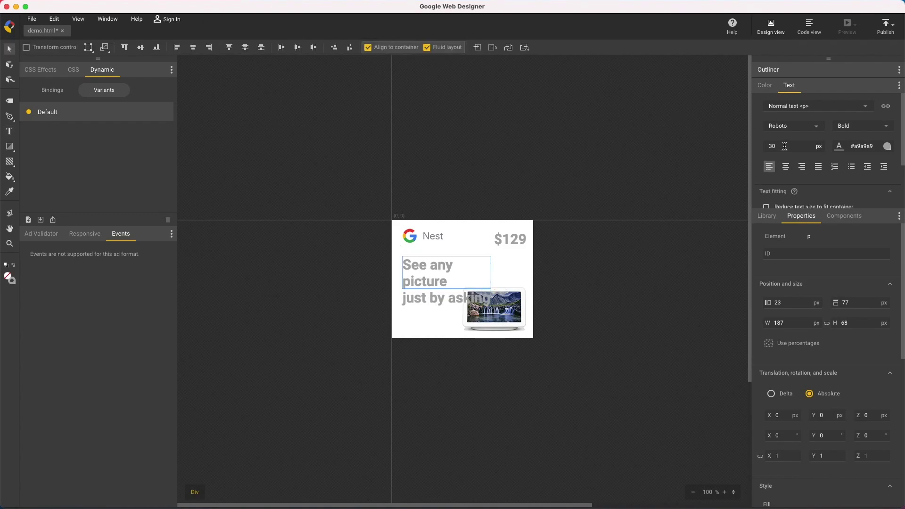
pyautogui.doubleClick(778, 146)
pyautogui.write('22')
pyautogui.press('Return')
pyautogui.click(881, 126)
pyautogui.click(861, 196)
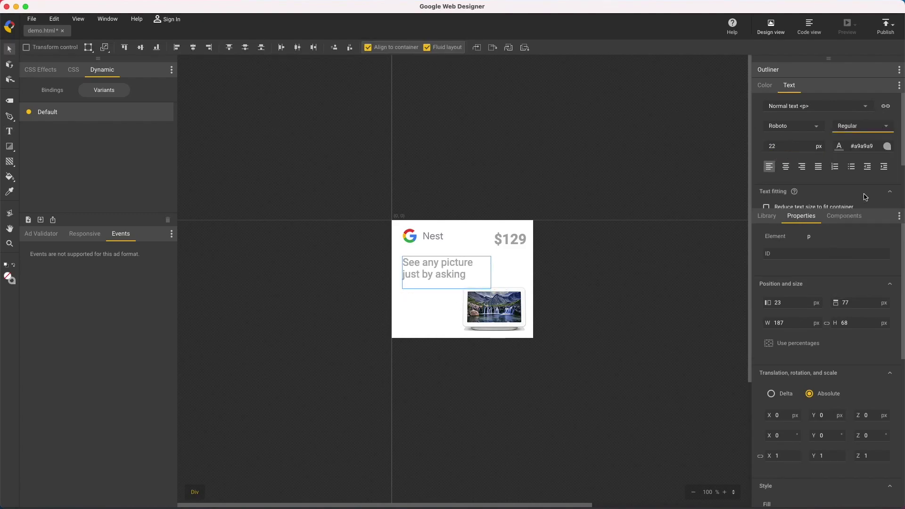
pyautogui.click(10, 101)
pyautogui.moveTo(402, 308); pyautogui.dragTo(461, 324)
# Give the box a #1e90ff fill and a 7 px corner radius.
pyautogui.moveTo(901, 328); pyautogui.dragTo(899, 404)
pyautogui.click(853, 363)
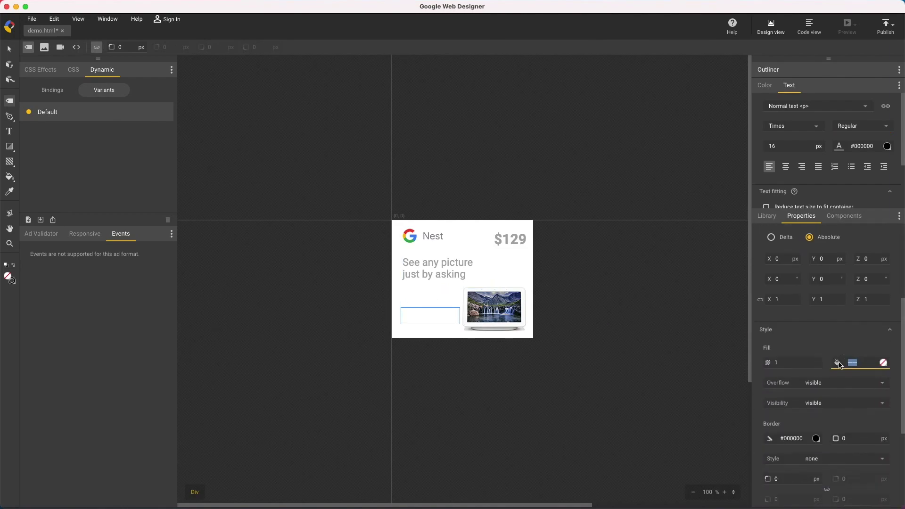
pyautogui.write('#1e90ff')
pyautogui.click(789, 477)
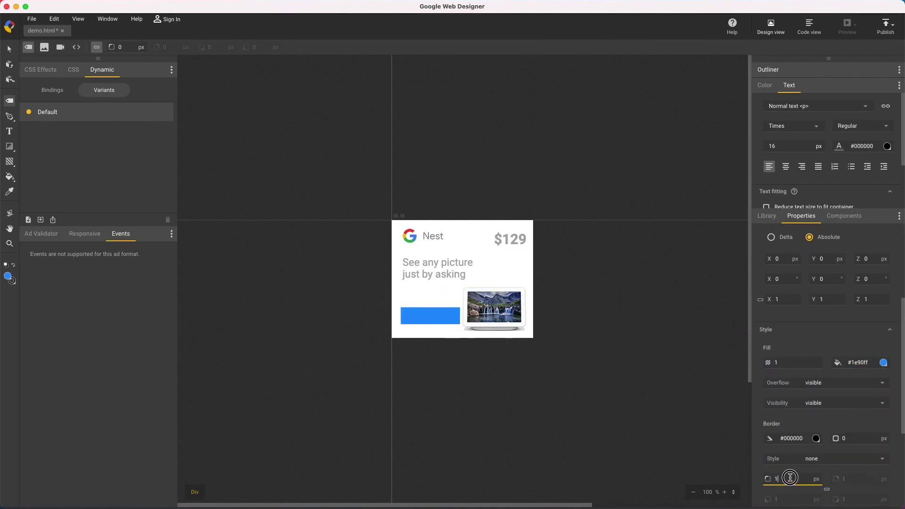
pyautogui.write('7')
pyautogui.press('Return')
pyautogui.click(16, 54)
# Add 'Buy now' text in Roboto over the blue box.
pyautogui.press('Escape')
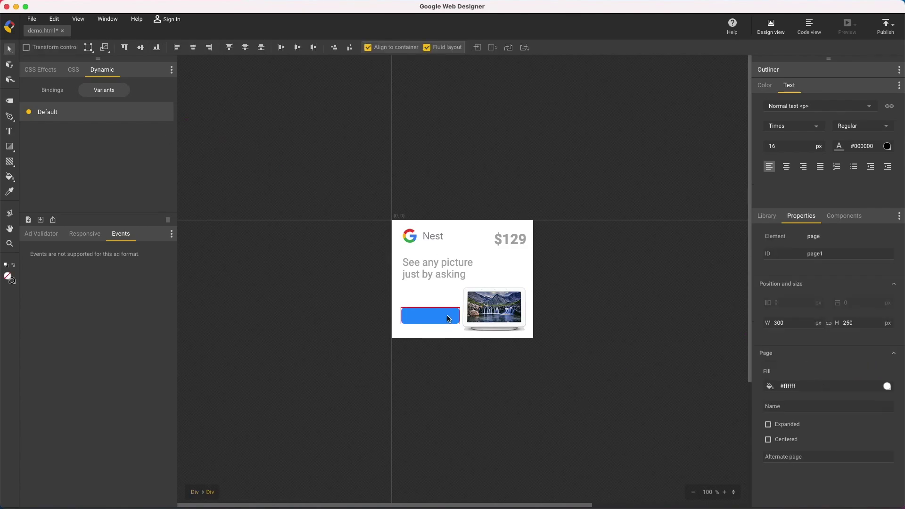
pyautogui.press('t')
pyautogui.moveTo(412, 301); pyautogui.dragTo(451, 331)
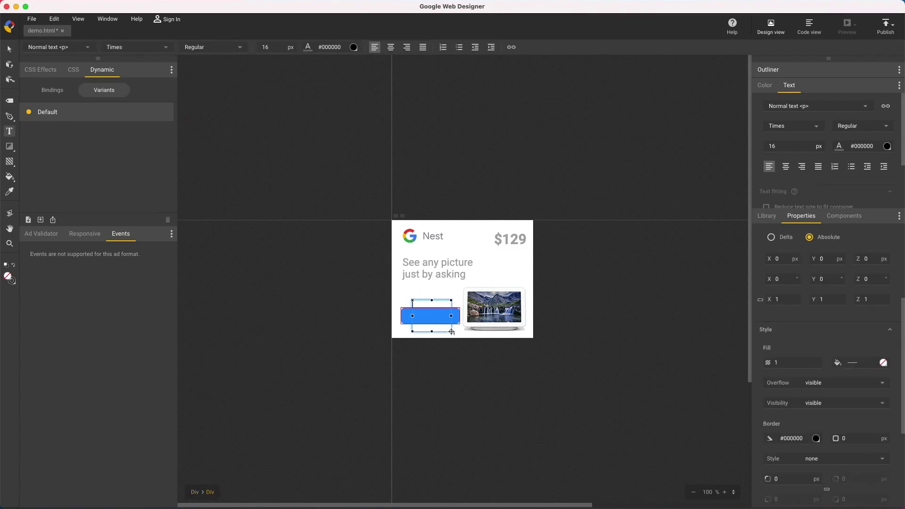
pyautogui.write('Buy')
pyautogui.write('v')
pyautogui.click(795, 126)
pyautogui.click(783, 158)
# Make the button text white (#ffffff), centred, and fitted inside the blue box.
pyautogui.doubleClick(863, 147)
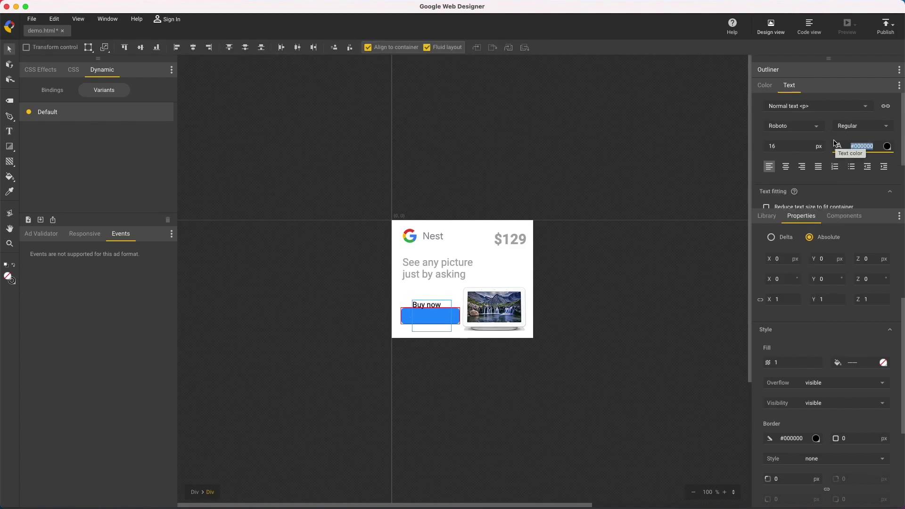
pyautogui.write('ffffff')
pyautogui.click(786, 166)
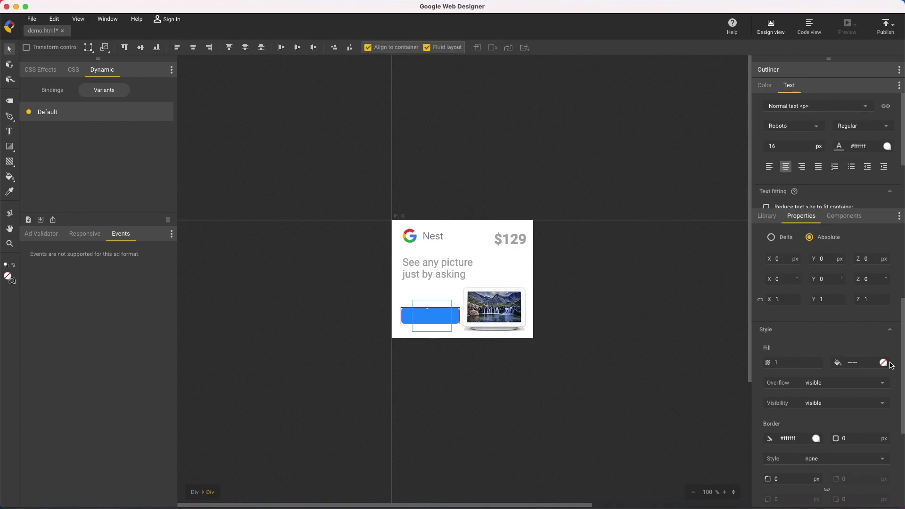
pyautogui.scroll(4, 900, 259)
pyautogui.moveTo(854, 303); pyautogui.dragTo(859, 348)
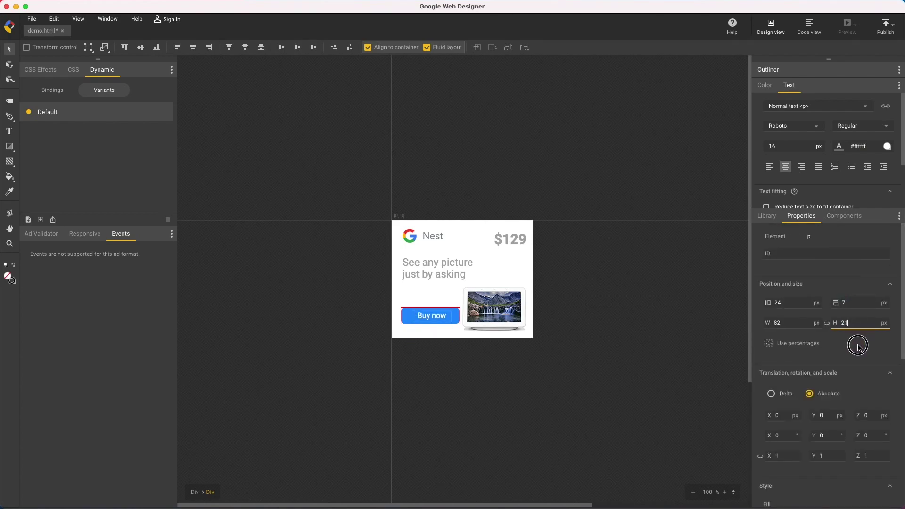
pyautogui.click(195, 492)
pyautogui.click(498, 316)
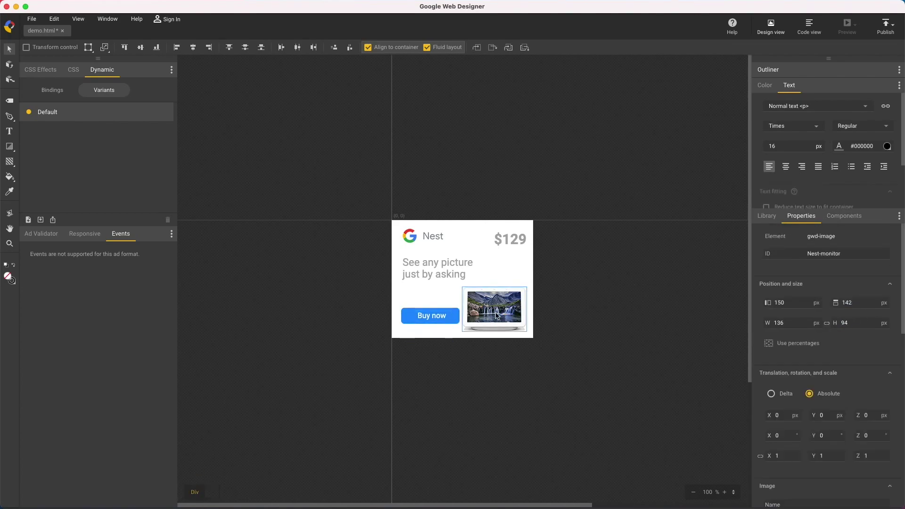
# Set up a local publish as JPG with quality lowered to 84.
pyautogui.click(568, 253)
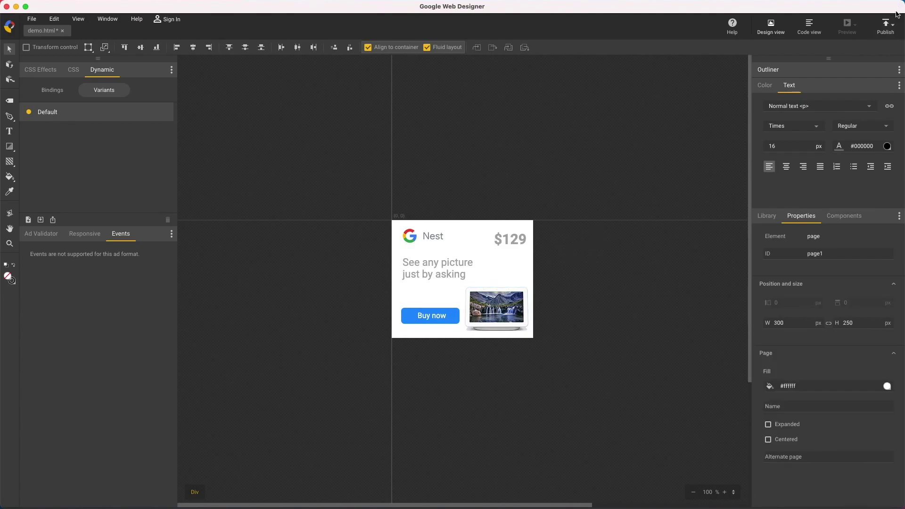
pyautogui.click(892, 27)
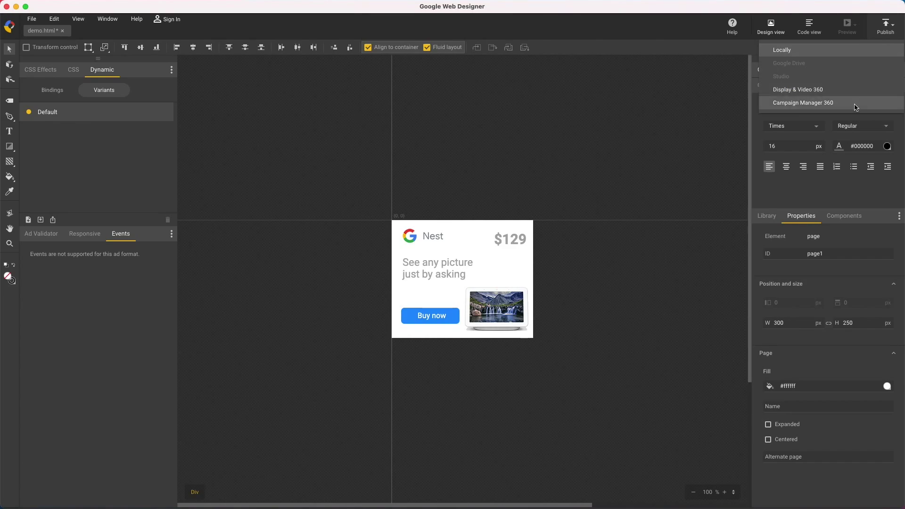
pyautogui.click(842, 51)
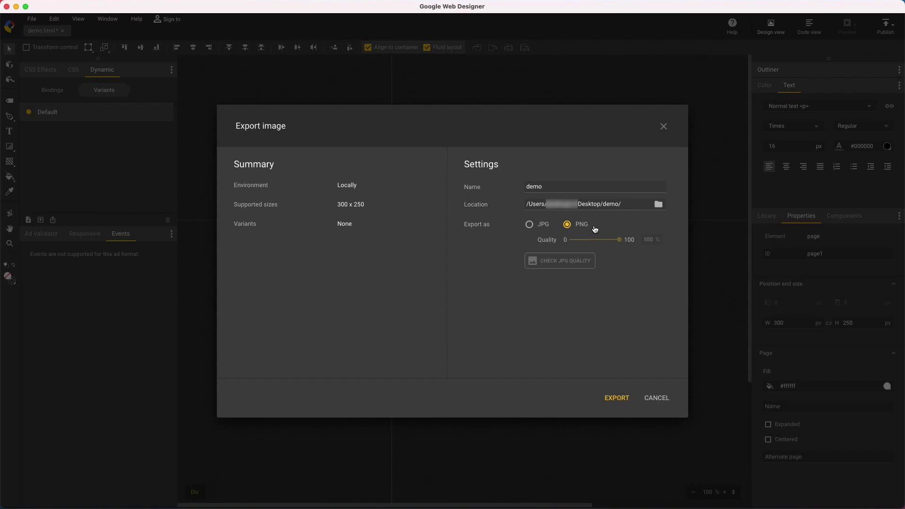
pyautogui.click(544, 226)
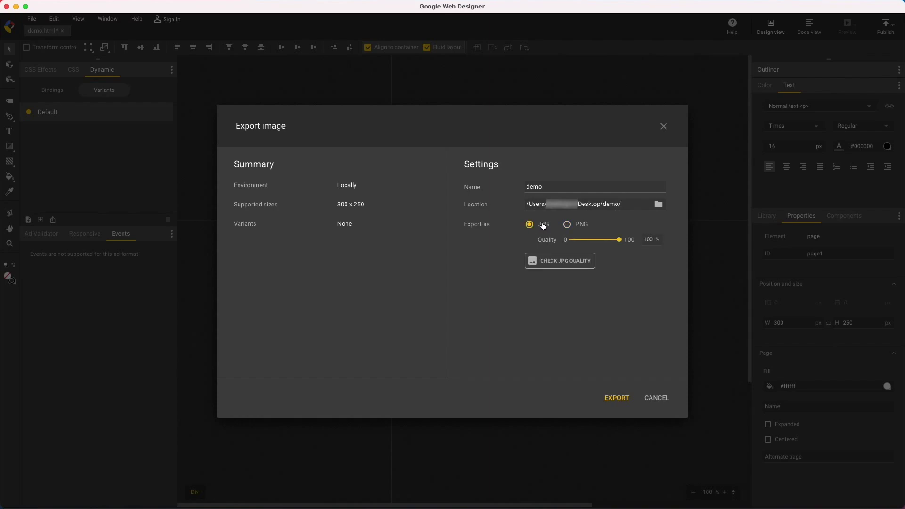
pyautogui.click(553, 262)
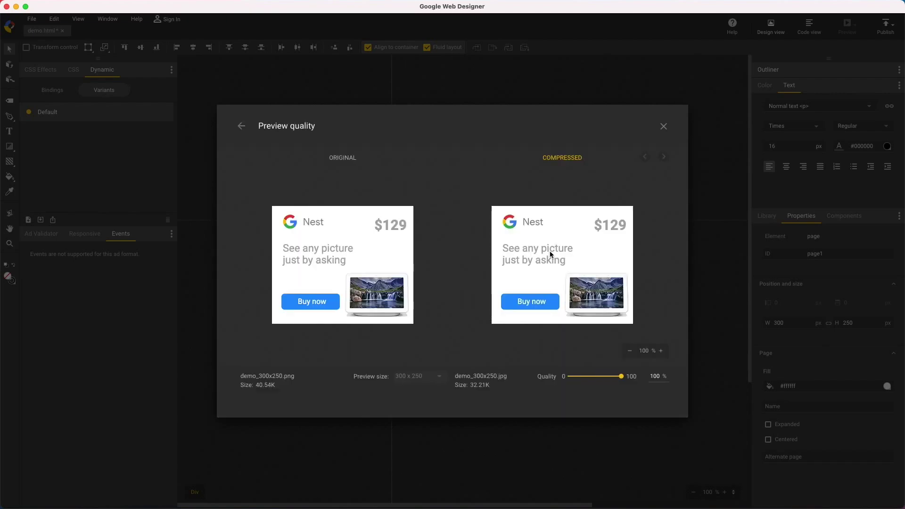
pyautogui.click(661, 350)
pyautogui.moveTo(621, 376)
pyautogui.mouseDown()
pyautogui.moveTo(574, 376)
pyautogui.moveTo(613, 377)
pyautogui.mouseUp()
pyautogui.click(630, 352)
pyautogui.click(241, 126)
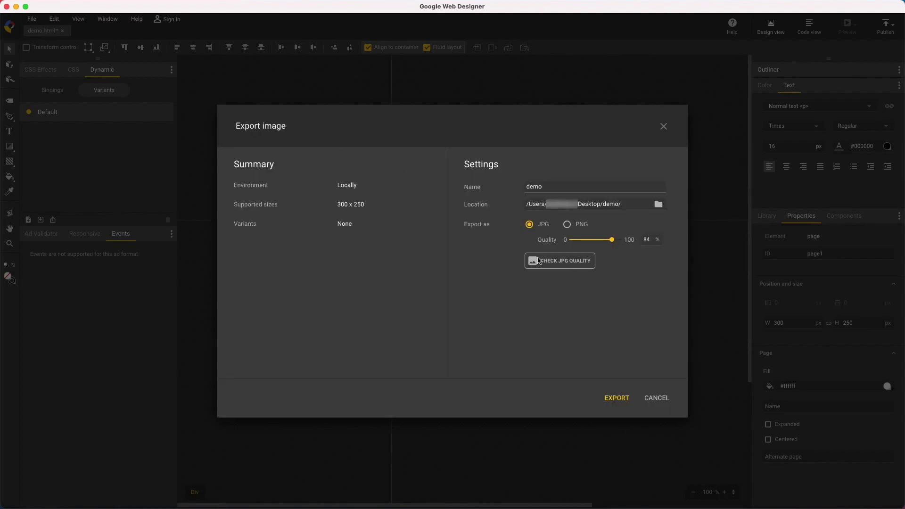
# Export the ad and check demo_300x250.jpg in the demo folder.
pyautogui.click(619, 400)
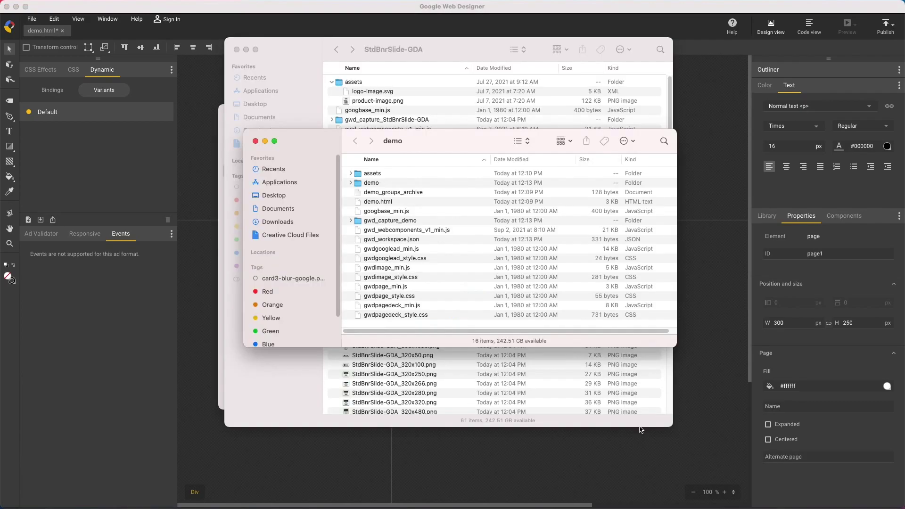
pyautogui.click(350, 183)
pyautogui.doubleClick(406, 192)
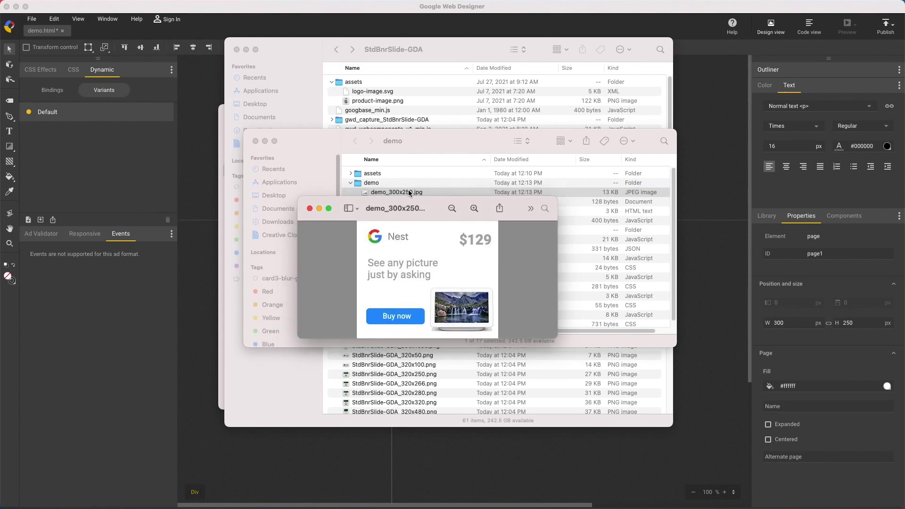
pyautogui.click(681, 260)
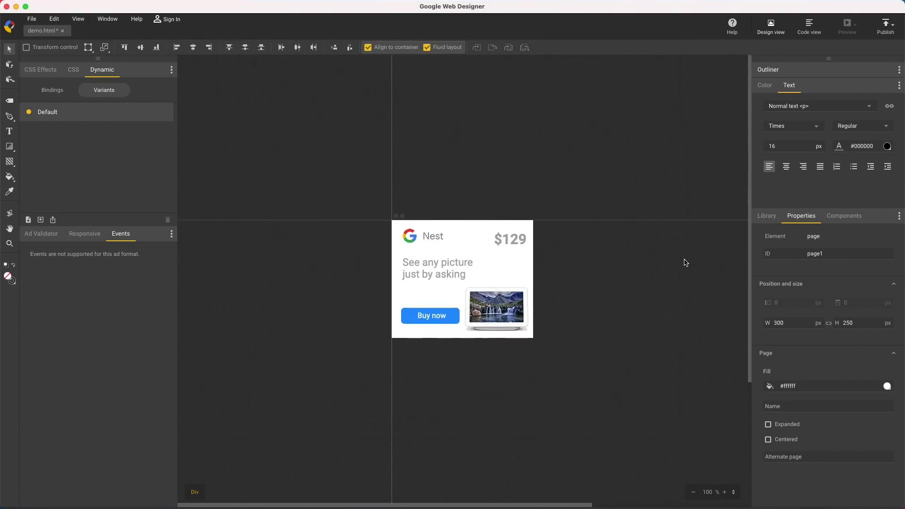
# Enable multi-size layout and add a 728 x 90 banner size.
pyautogui.click(85, 234)
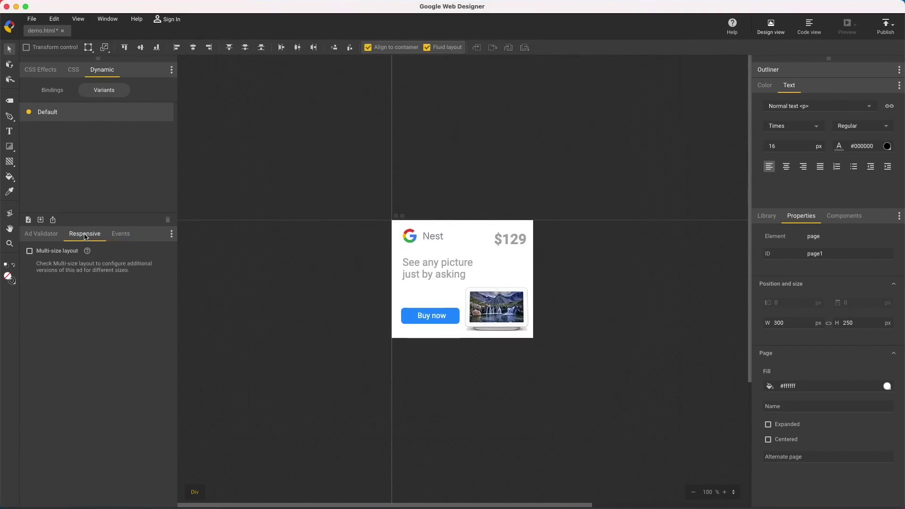
pyautogui.click(56, 253)
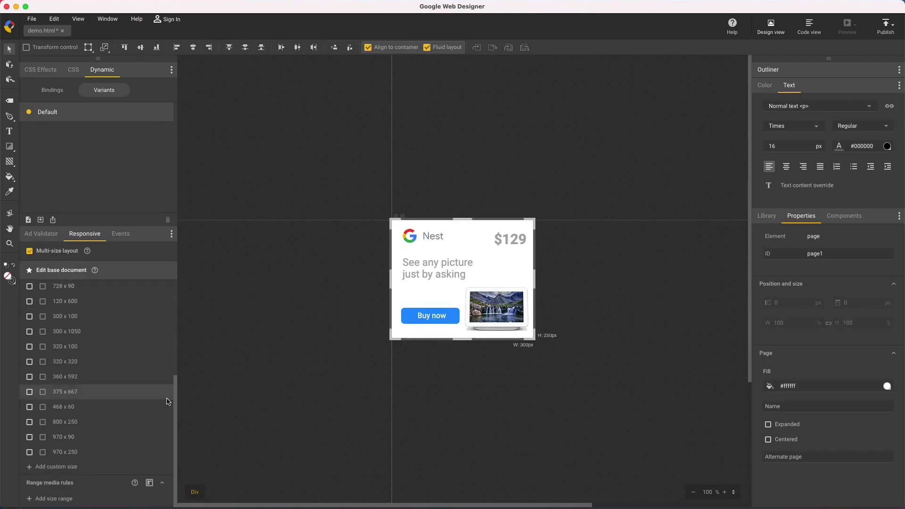
pyautogui.moveTo(174, 399); pyautogui.dragTo(170, 288)
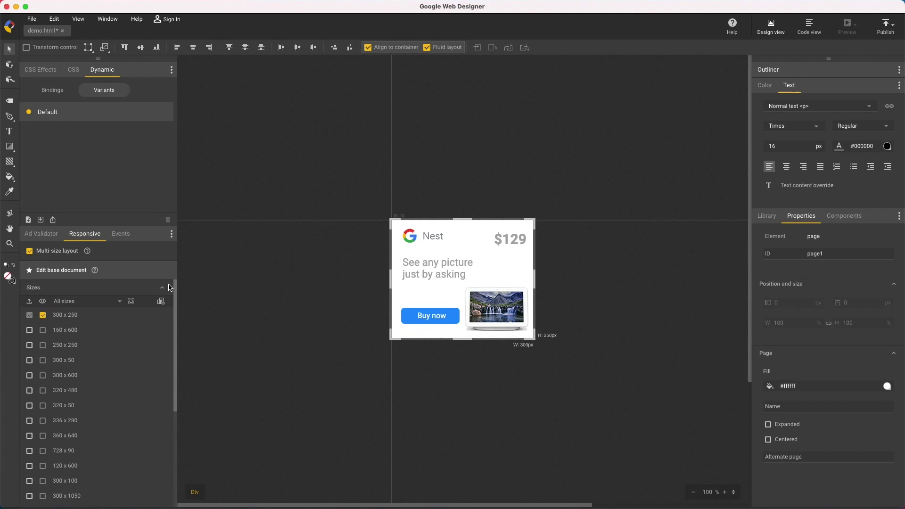
pyautogui.click(29, 451)
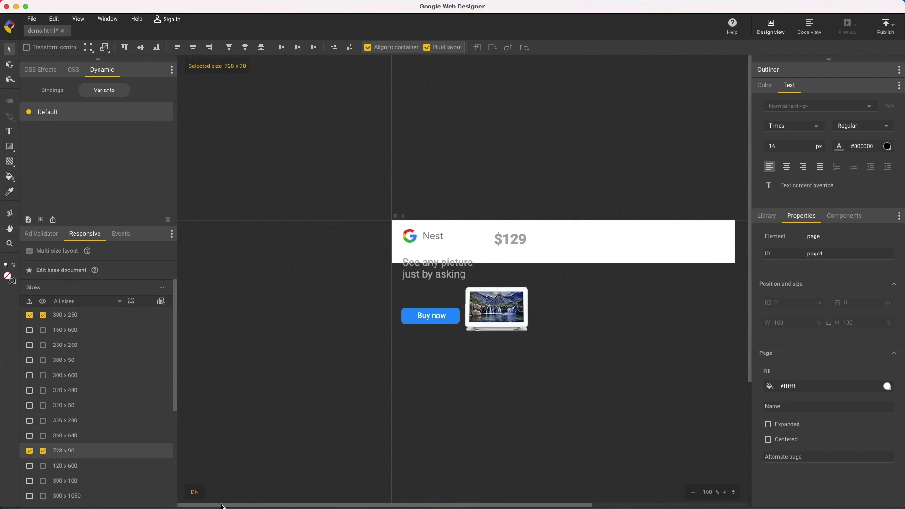
pyautogui.moveTo(222, 506); pyautogui.dragTo(306, 503)
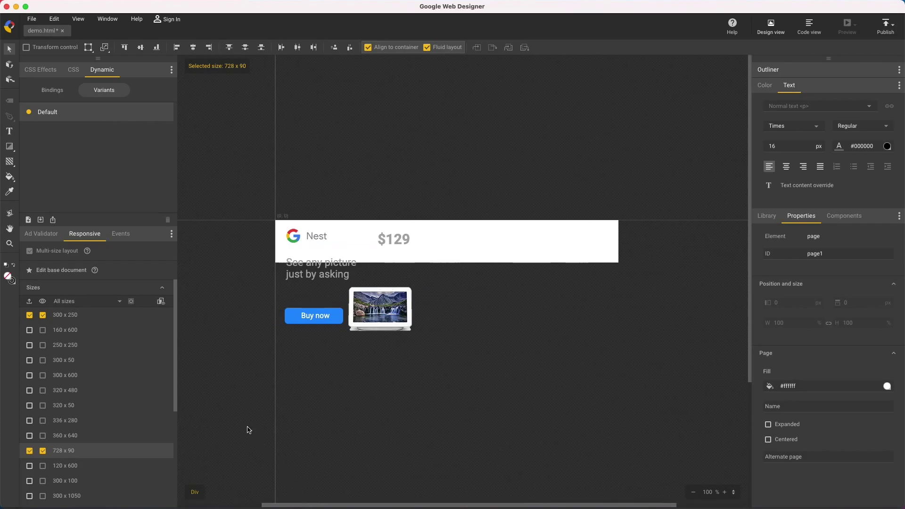
# Move and shrink the monitor, put Buy now under $129, and shift the tagline right.
pyautogui.click(384, 319)
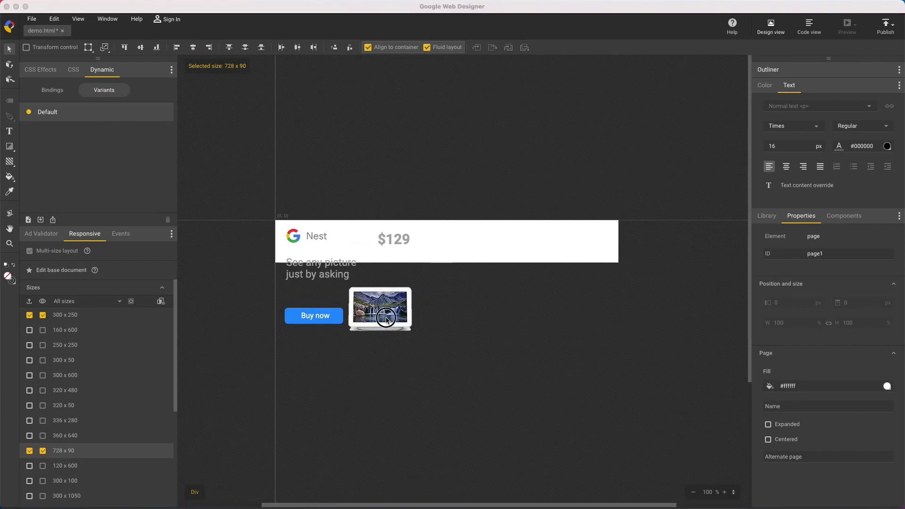
pyautogui.moveTo(597, 315); pyautogui.dragTo(597, 315)
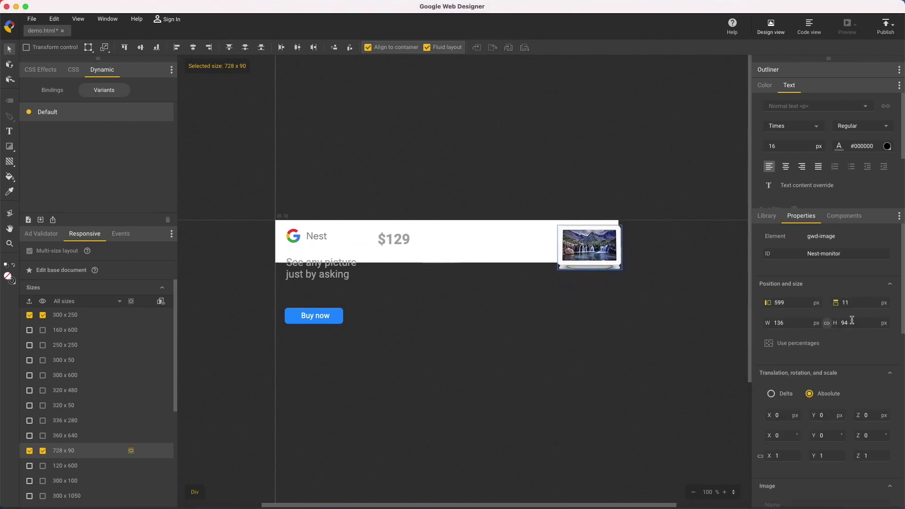
pyautogui.moveTo(856, 324); pyautogui.dragTo(852, 335)
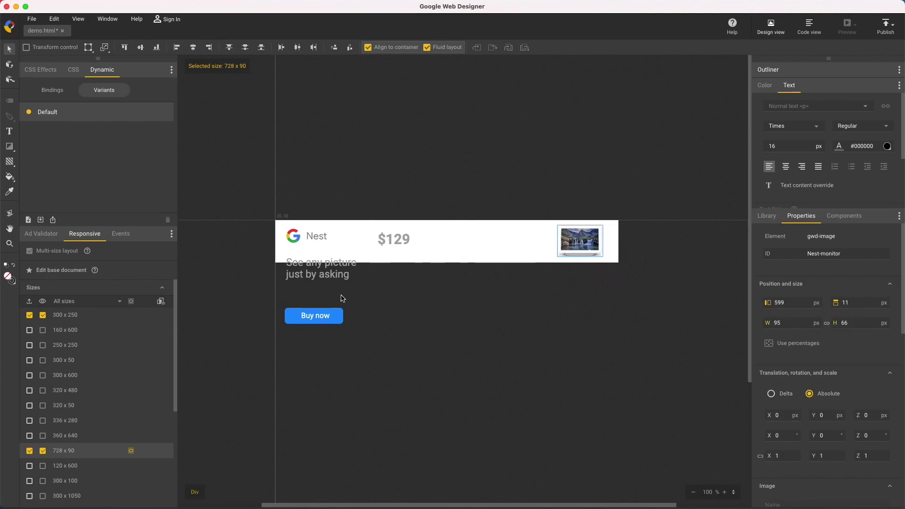
pyautogui.click(407, 239)
pyautogui.moveTo(407, 239); pyautogui.dragTo(416, 234)
pyautogui.moveTo(333, 312); pyautogui.dragTo(424, 246)
pyautogui.moveTo(322, 267); pyautogui.dragTo(493, 234)
pyautogui.click(455, 303)
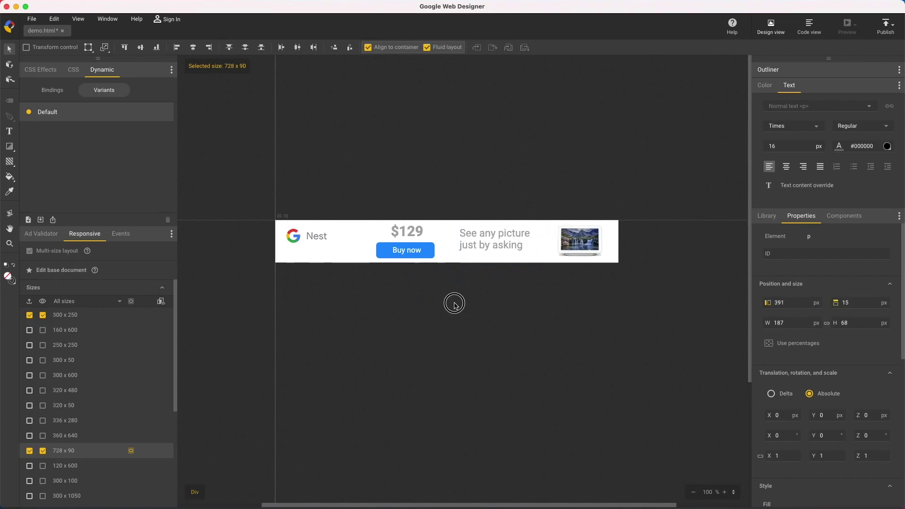
pyautogui.click(312, 238)
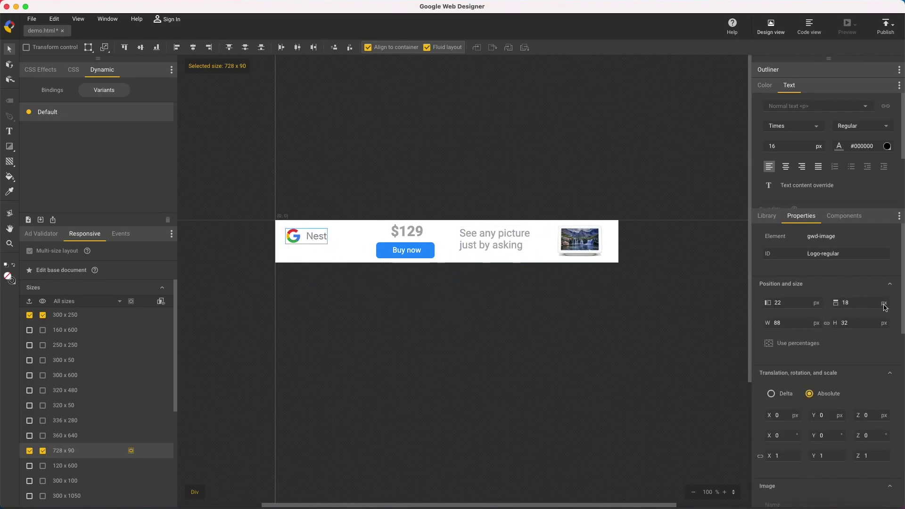
# Swap the logo source to Logo-stacked.png with Resize to fit scaling.
pyautogui.moveTo(903, 306); pyautogui.dragTo(901, 376)
pyautogui.click(770, 307)
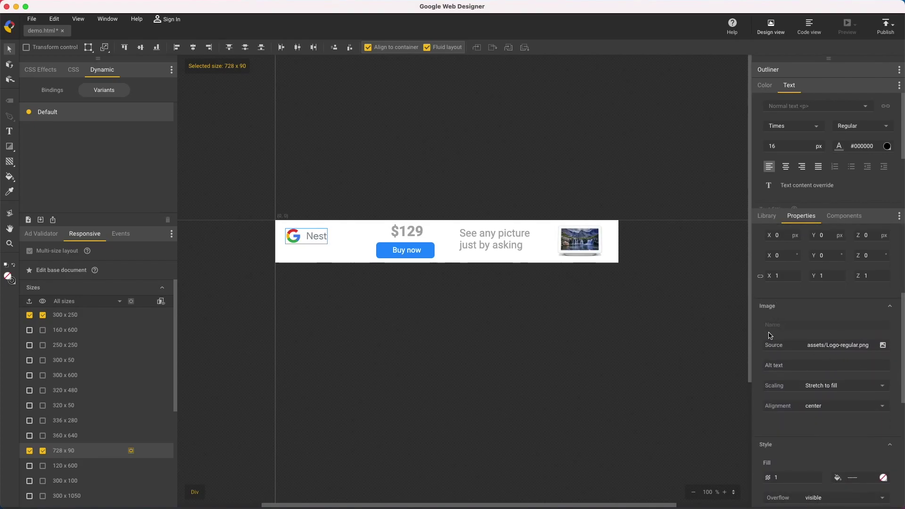
pyautogui.click(770, 347)
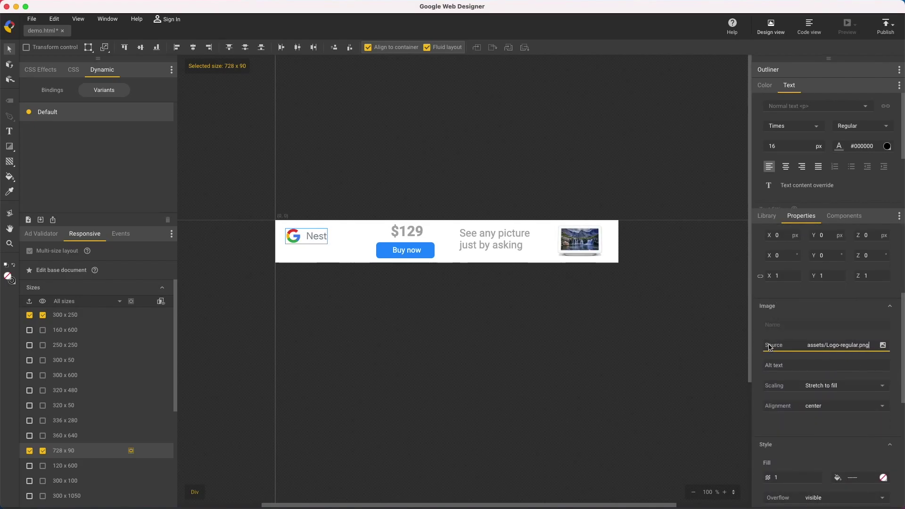
pyautogui.click(883, 345)
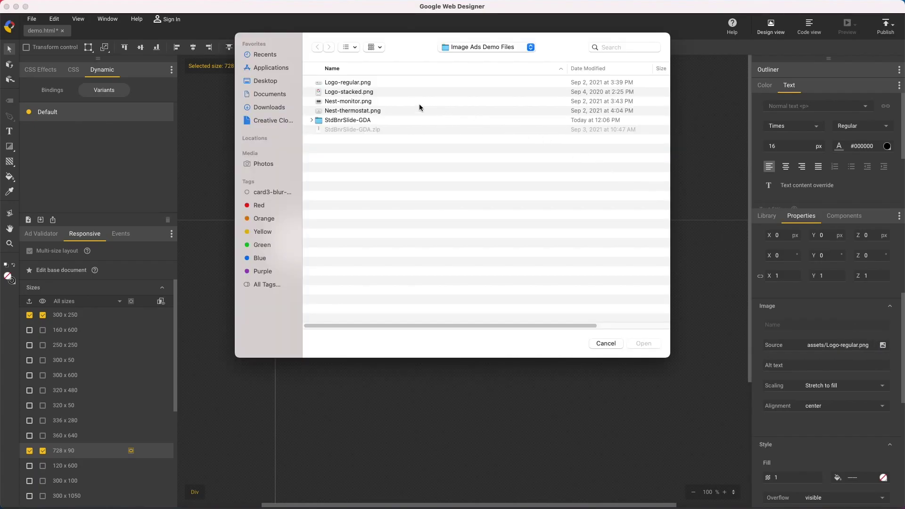
pyautogui.doubleClick(354, 94)
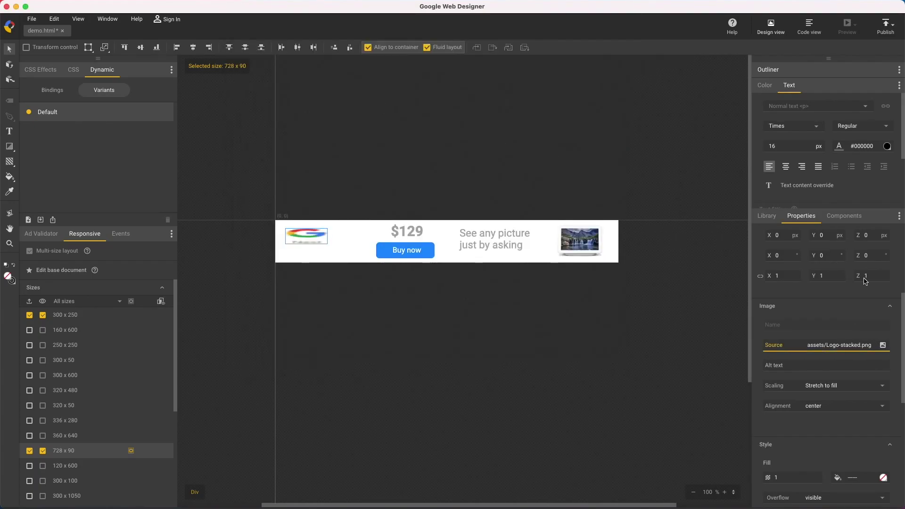
pyautogui.click(882, 389)
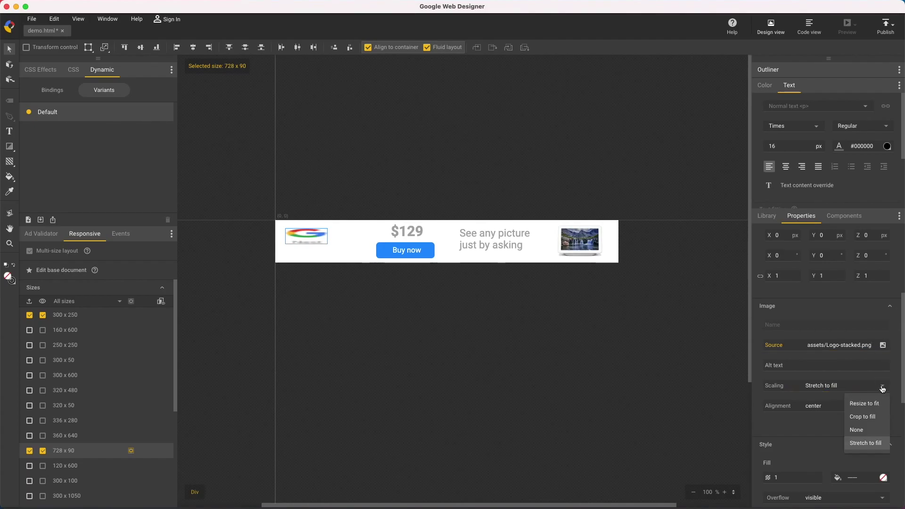
pyautogui.click(865, 405)
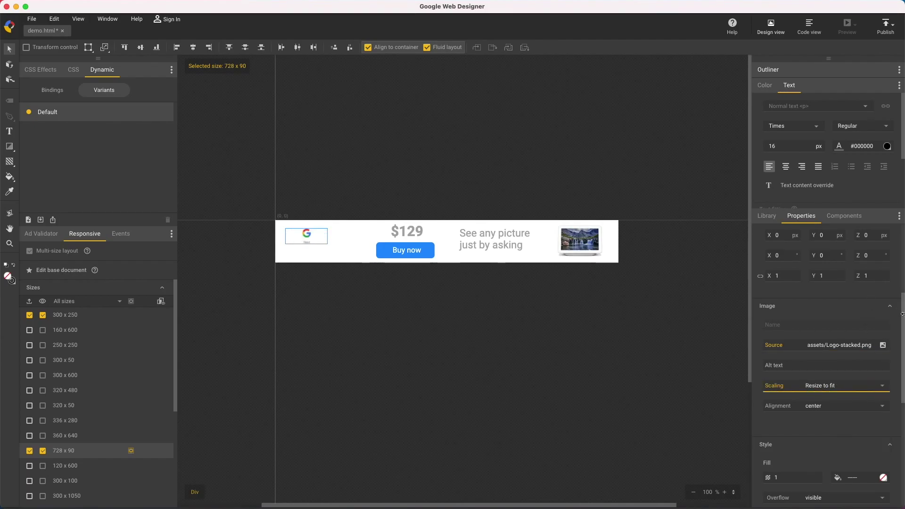
# Set the logo to Y 7 and 75 px tall, and preview the sizes side by side.
pyautogui.moveTo(903, 317); pyautogui.dragTo(895, 211)
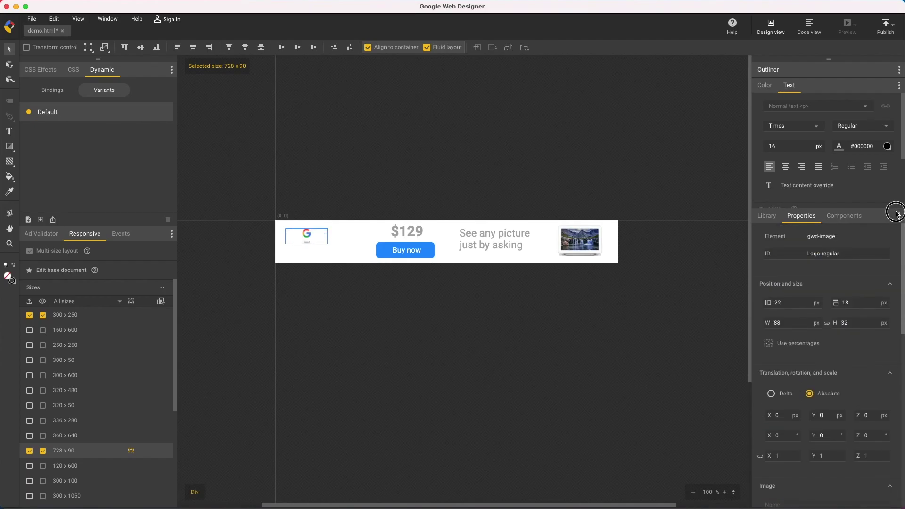
pyautogui.click(862, 304)
pyautogui.press('Down')
pyautogui.press('Down')
pyautogui.press('Down')
pyautogui.press('Down')
pyautogui.press('Down')
pyautogui.press('Down')
pyautogui.press('Down')
pyautogui.press('Down')
pyautogui.press('Down')
pyautogui.press('Down')
pyautogui.press('Down')
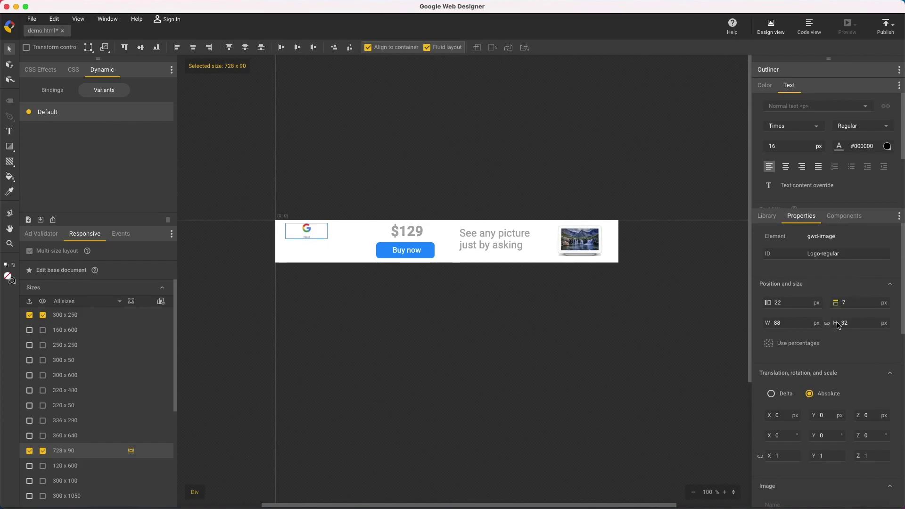
pyautogui.click(829, 325)
pyautogui.moveTo(855, 323); pyautogui.dragTo(855, 301)
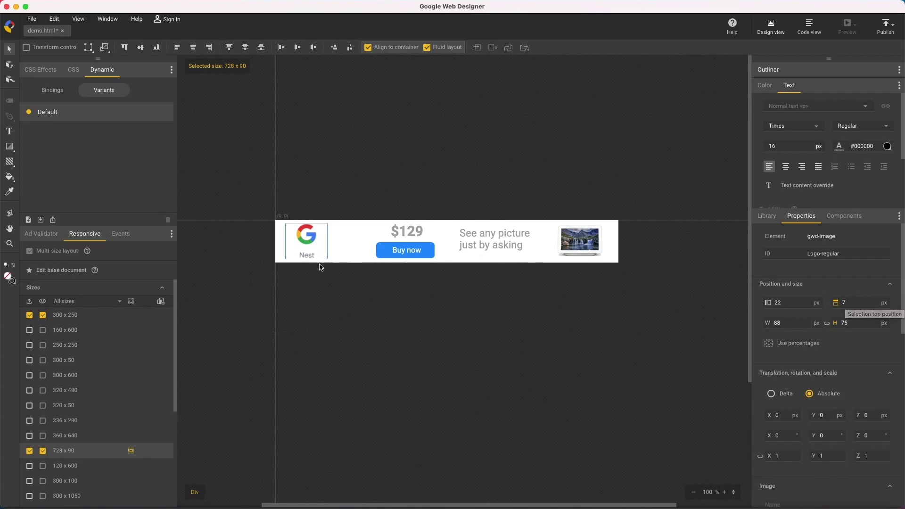
pyautogui.click(161, 301)
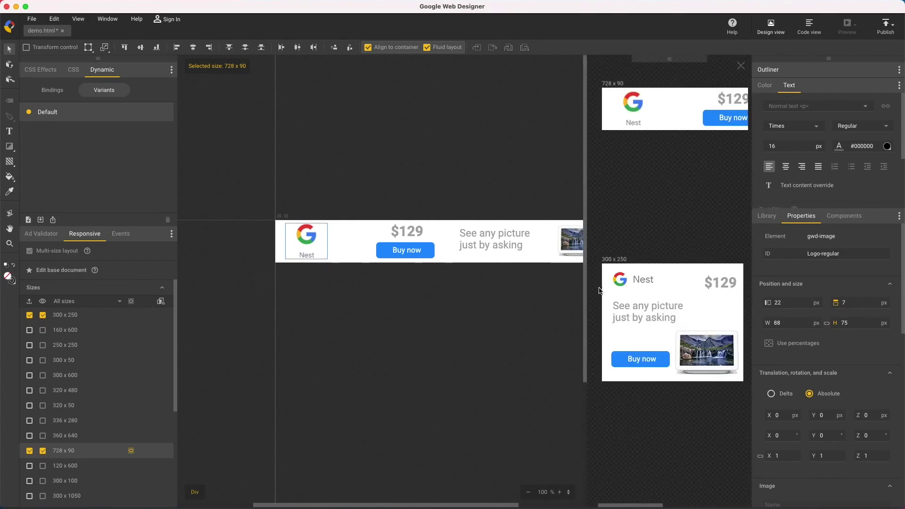
# Resize the side-by-side preview split and show the Dynamic panel's Bindings list.
pyautogui.moveTo(585, 293); pyautogui.dragTo(464, 243)
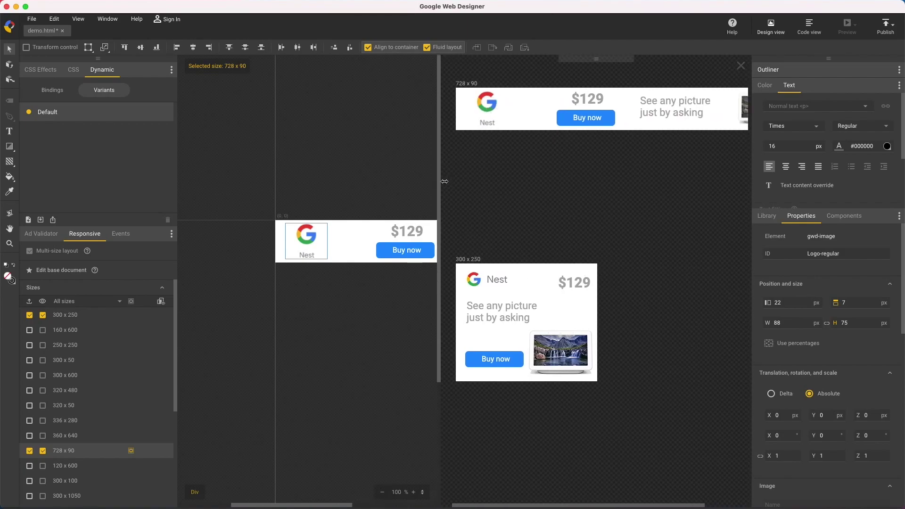
pyautogui.moveTo(440, 187); pyautogui.dragTo(598, 183)
pyautogui.moveTo(339, 505); pyautogui.dragTo(389, 503)
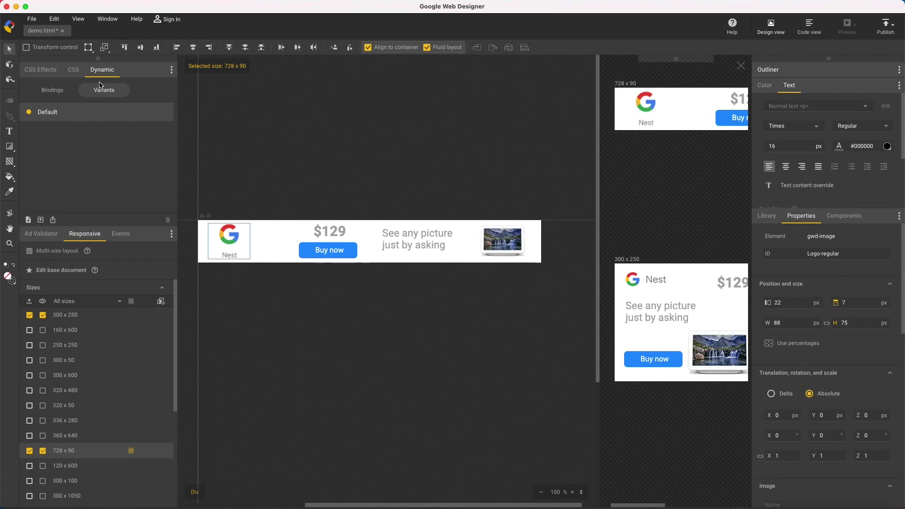
pyautogui.click(60, 94)
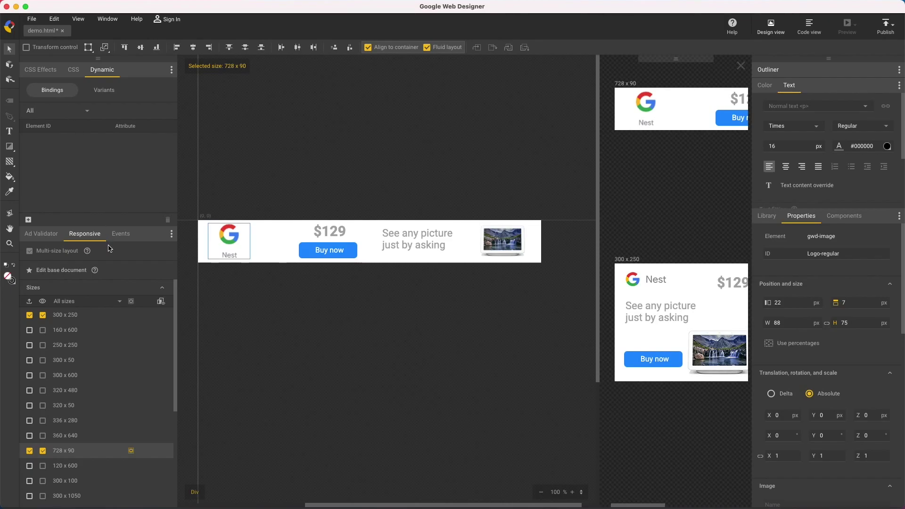
# In the 300 x 250 base document, add a Source variant binding to the monitor image.
pyautogui.click(102, 319)
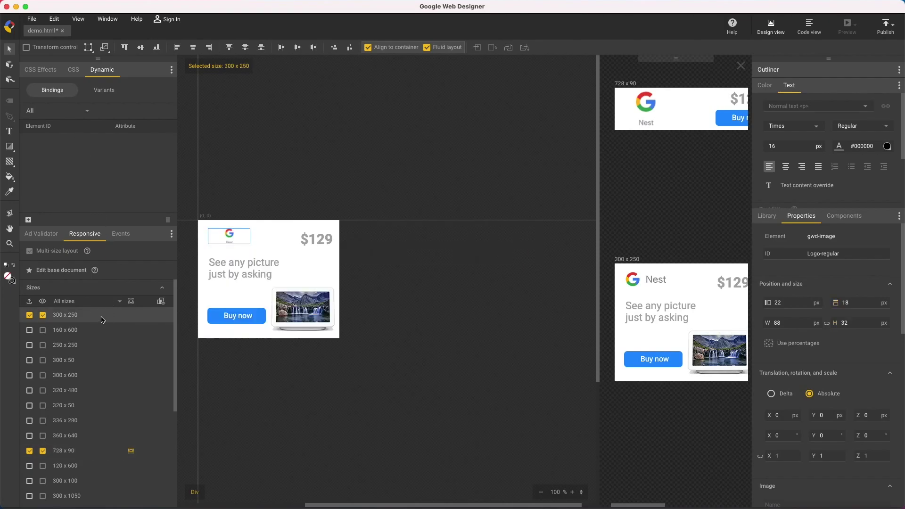
pyautogui.click(114, 275)
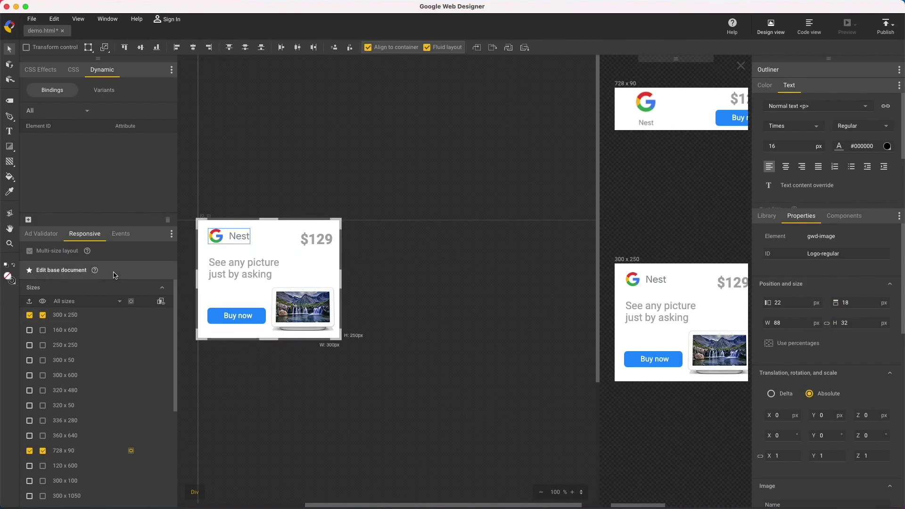
pyautogui.click(304, 308)
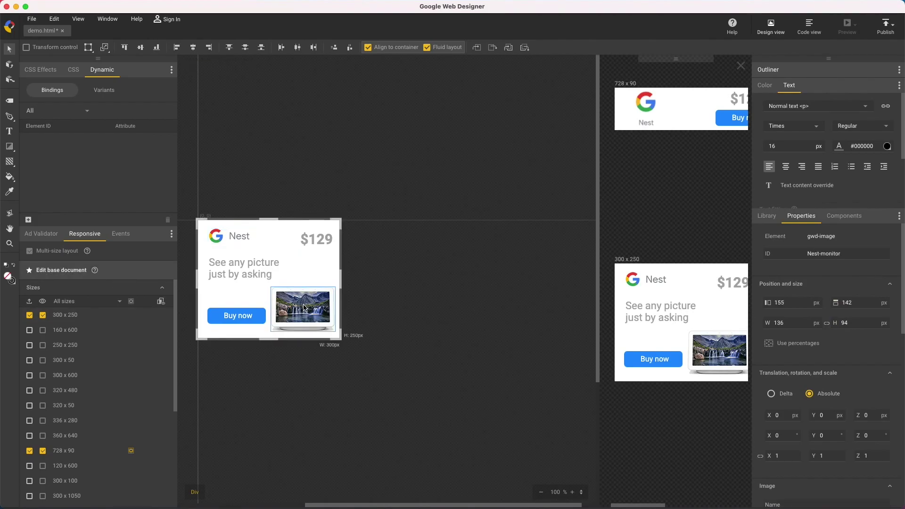
pyautogui.rightClick(304, 309)
pyautogui.click(342, 270)
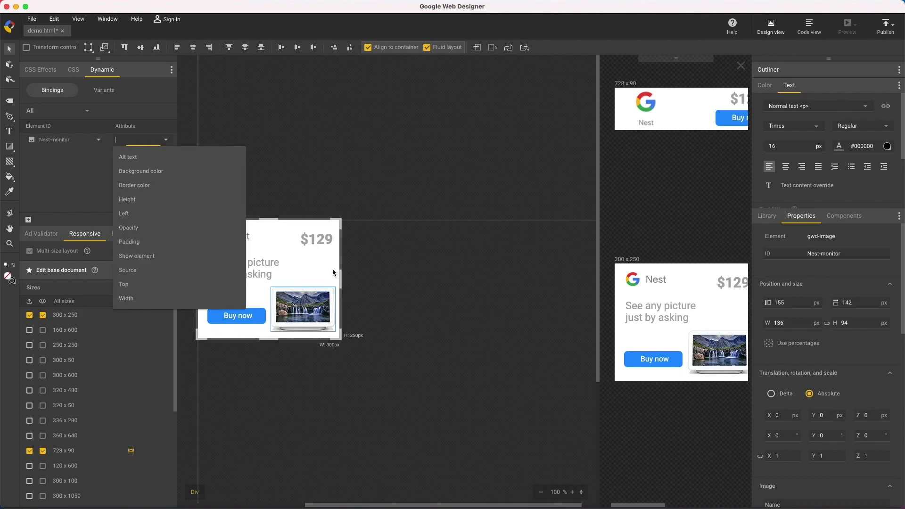
pyautogui.click(142, 273)
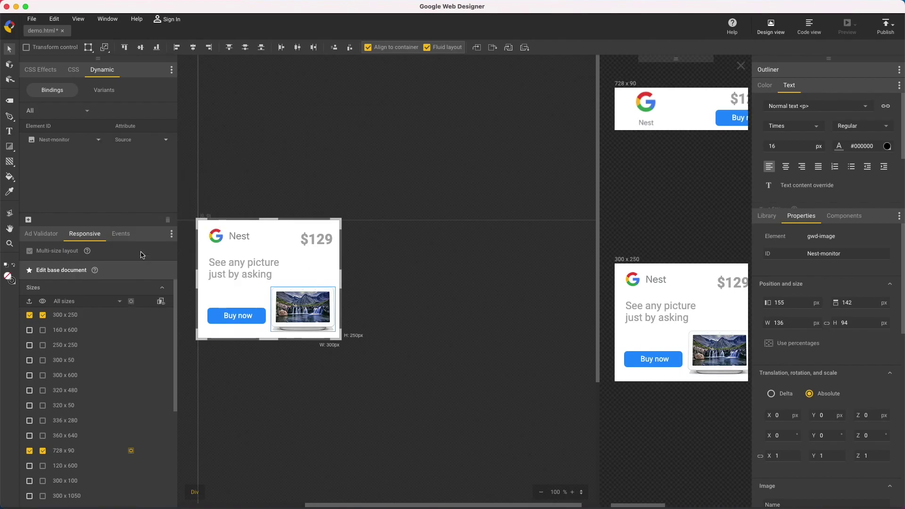
pyautogui.click(102, 91)
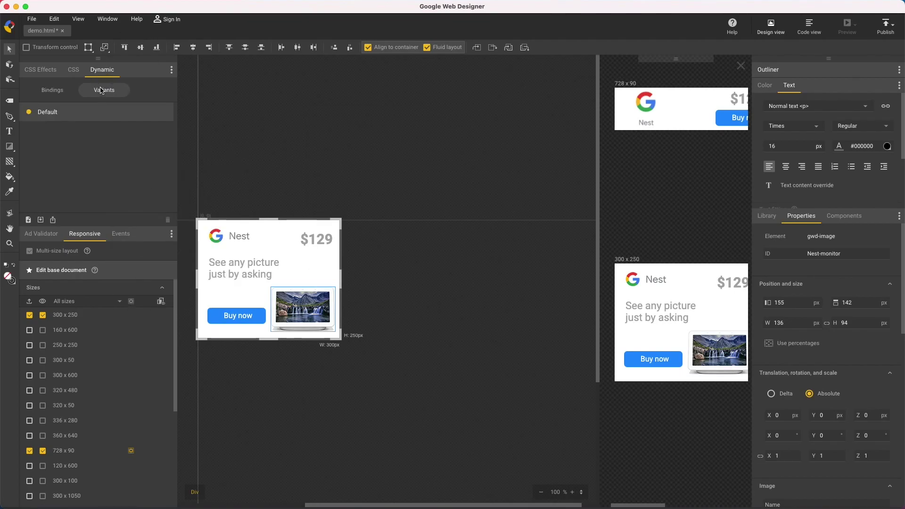
# Add a new variant and rename it 'thermostat'.
pyautogui.click(28, 219)
pyautogui.click(57, 133)
pyautogui.rightClick(57, 132)
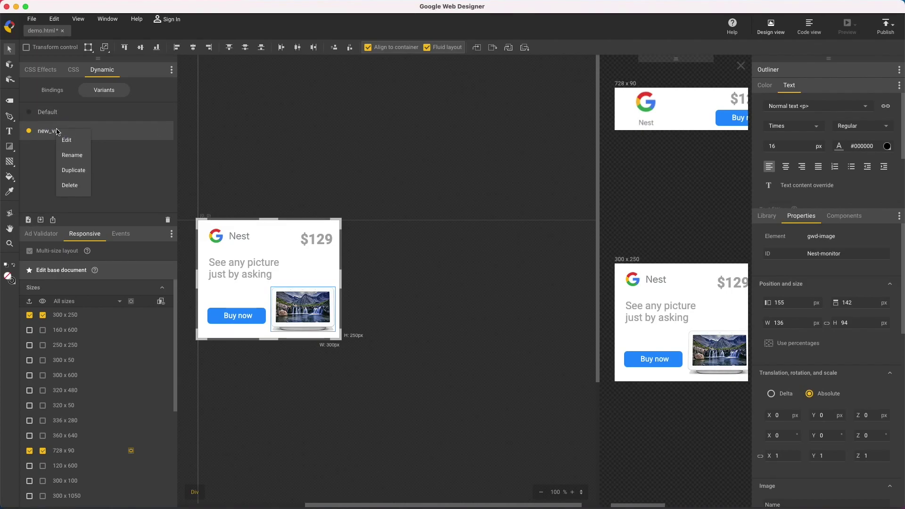
pyautogui.click(75, 157)
pyautogui.write('thermostat')
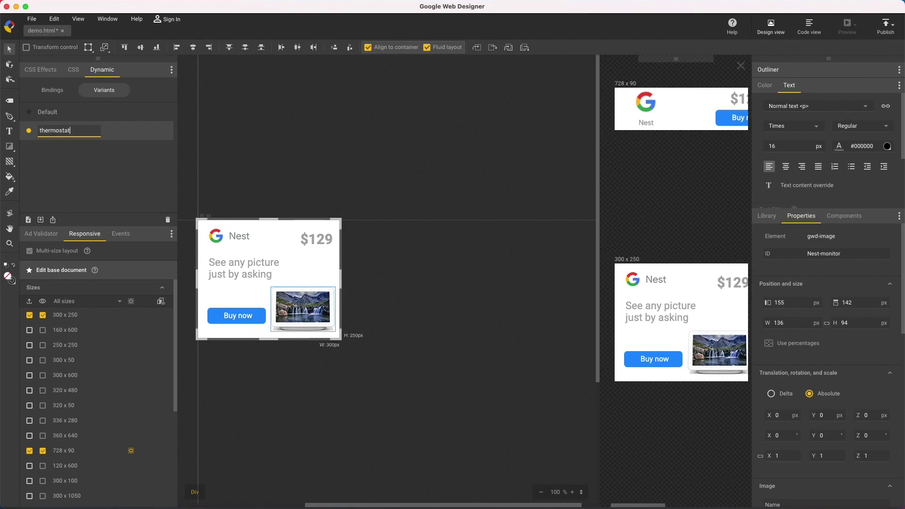
pyautogui.press('Return')
# Replace the thermostat variant's source image with Nest-thermostat.png.
pyautogui.click(163, 132)
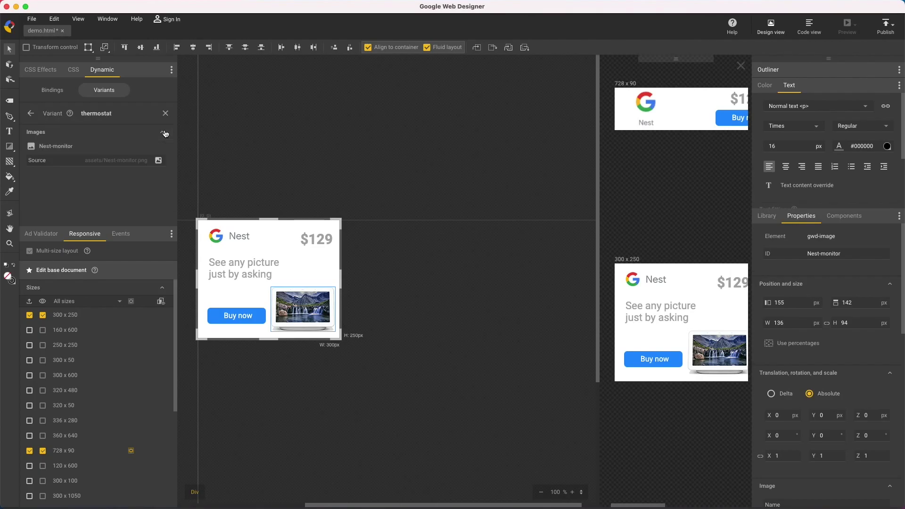
pyautogui.click(158, 160)
pyautogui.click(47, 265)
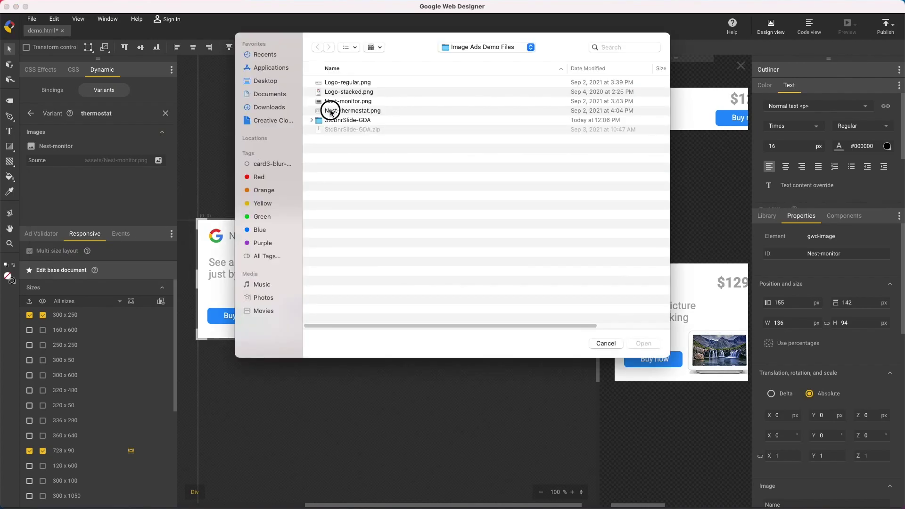
pyautogui.doubleClick(332, 111)
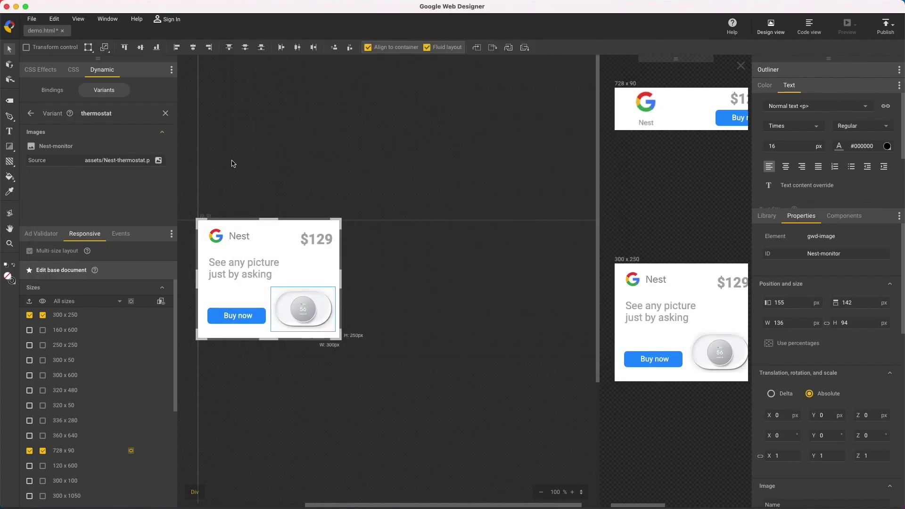
pyautogui.moveTo(598, 376); pyautogui.dragTo(568, 357)
pyautogui.click(458, 309)
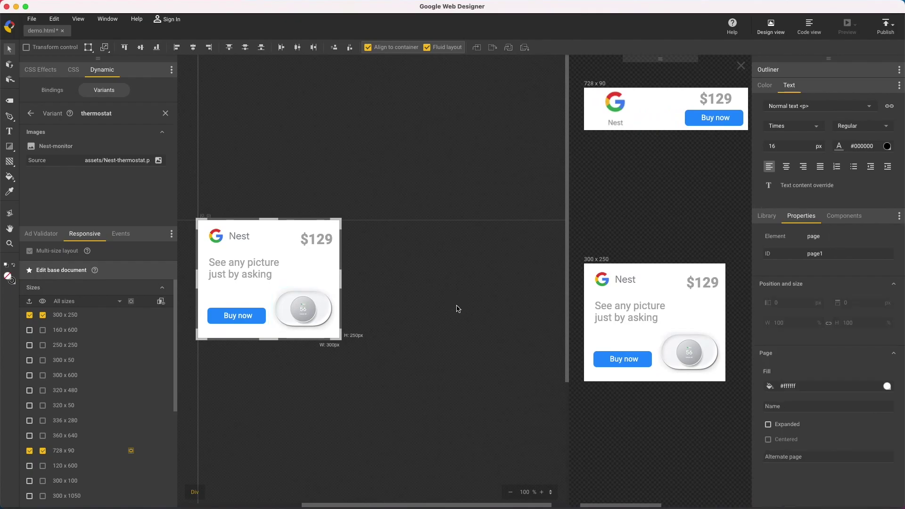
# Export JPG images for all variants, Default and thermostat, to the demo folder.
pyautogui.click(894, 28)
pyautogui.click(838, 53)
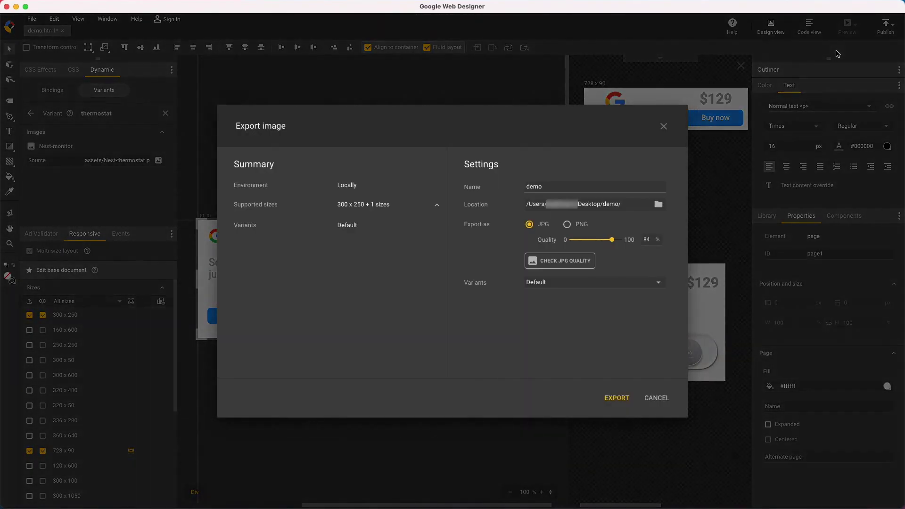
pyautogui.click(562, 283)
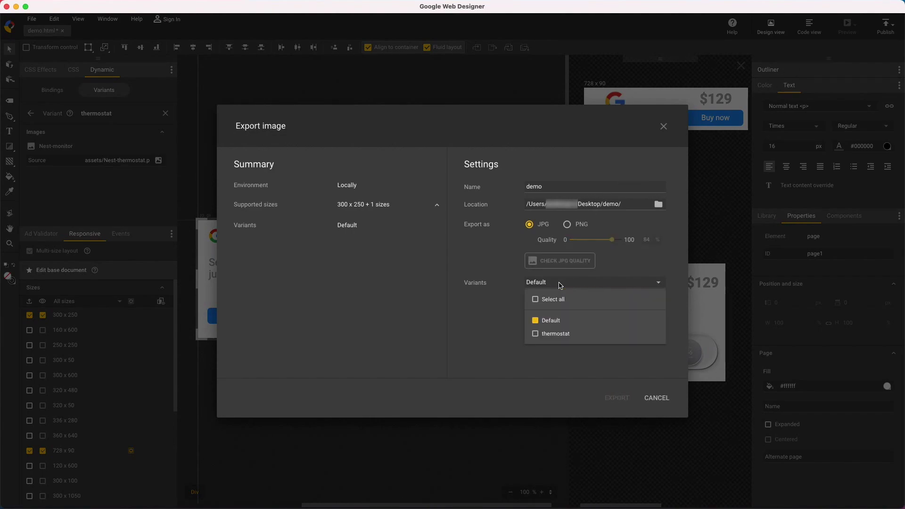
pyautogui.click(537, 299)
pyautogui.click(504, 329)
pyautogui.click(617, 397)
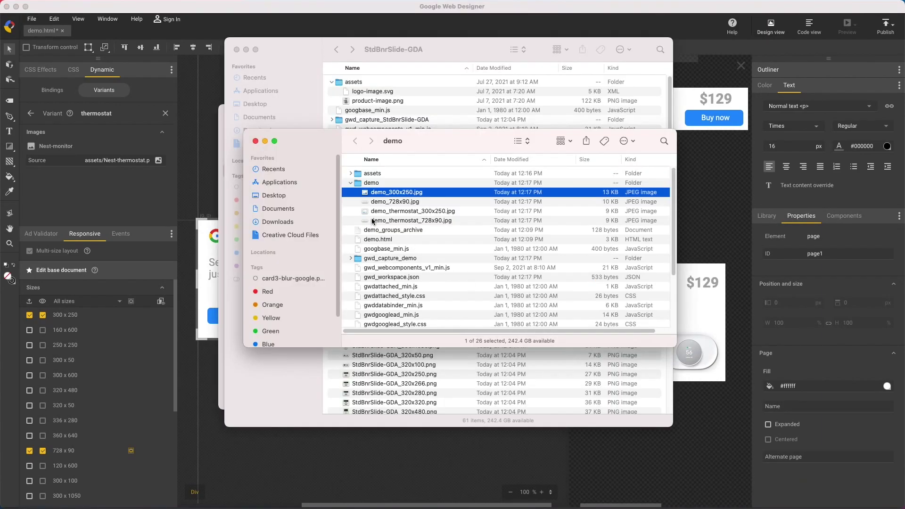
# Quick Look the exported thermostat 728x90 JPG, then return to the editor.
pyautogui.press('Down')
pyautogui.press('Down')
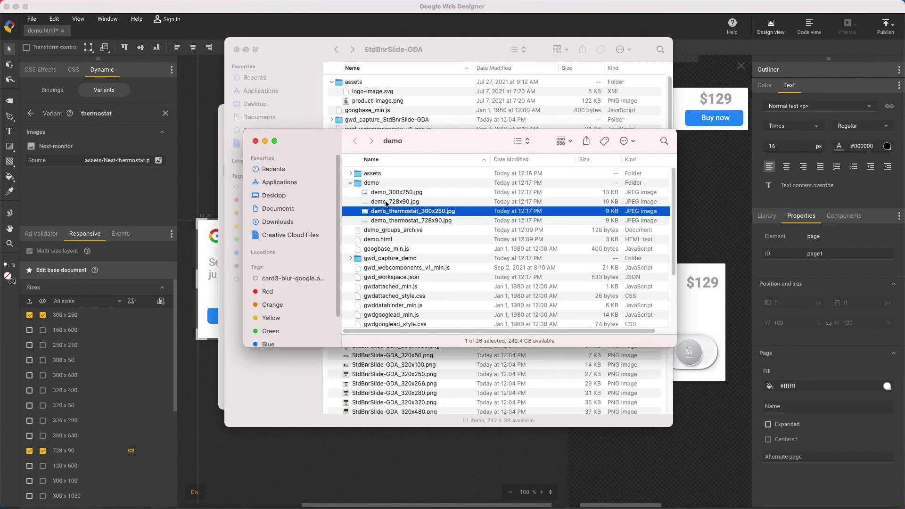
pyautogui.press('Down')
pyautogui.press('space')
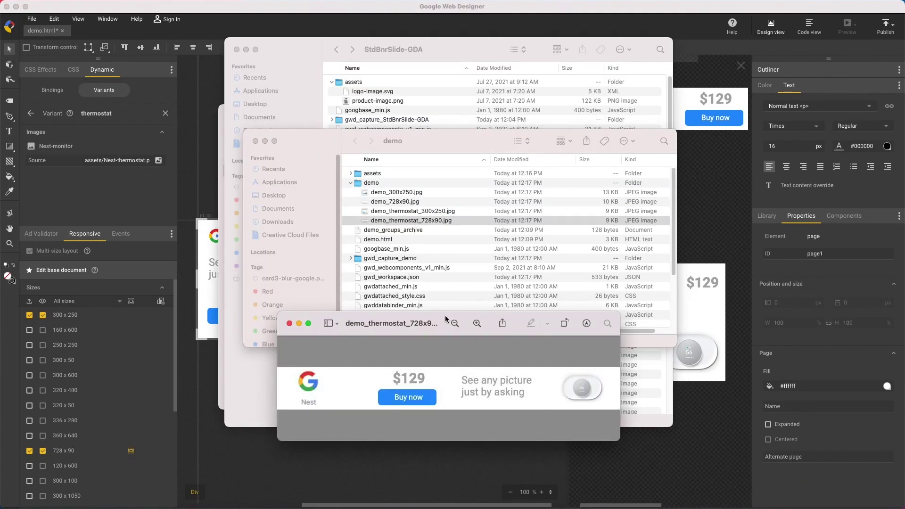
pyautogui.press('super+Tab')
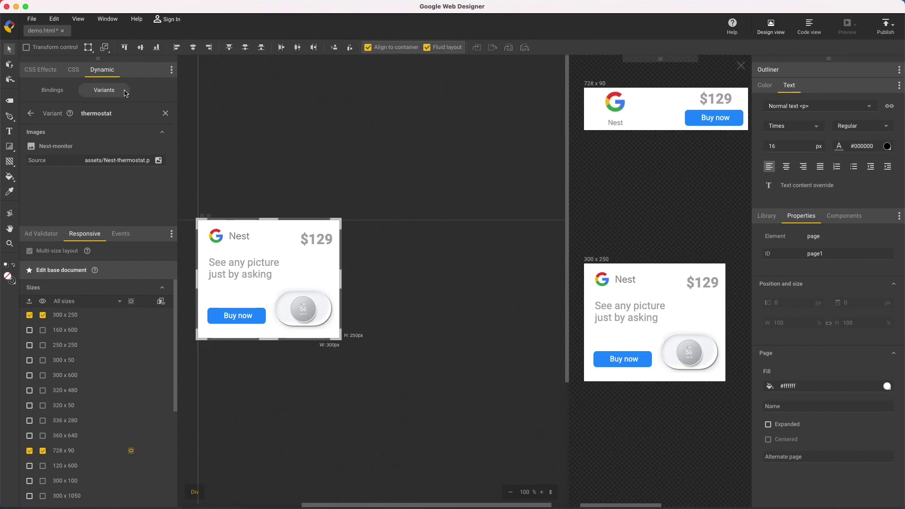
# Leave the thermostat variant view and open StdBnrSlide-GDA.html from recent files.
pyautogui.click(31, 115)
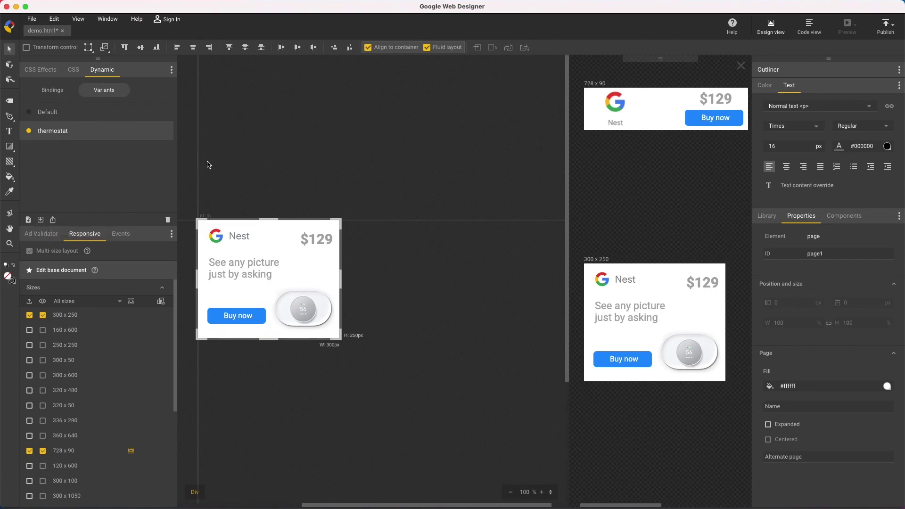
pyautogui.click(32, 19)
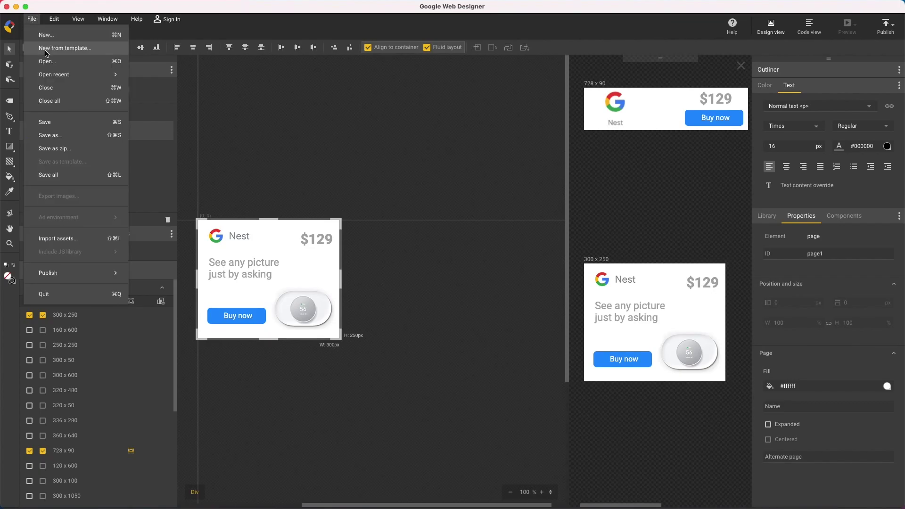
pyautogui.moveTo(48, 77)
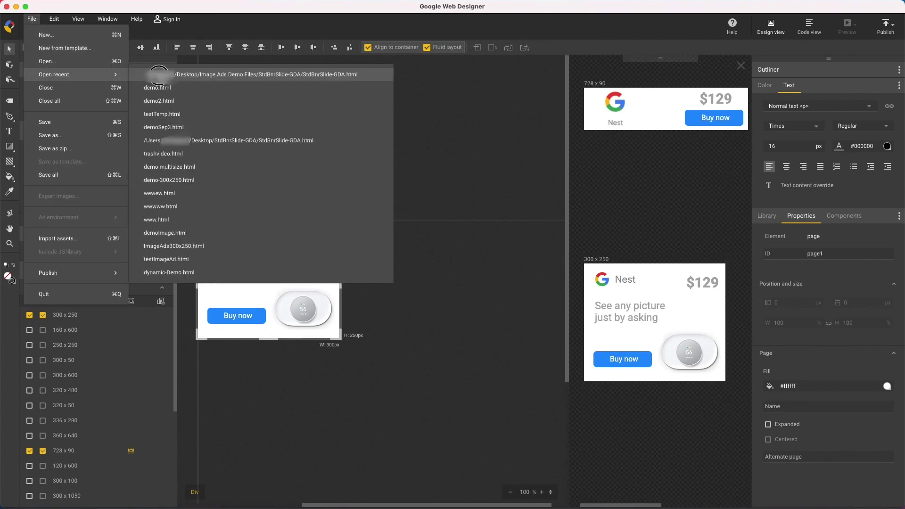
pyautogui.click(161, 78)
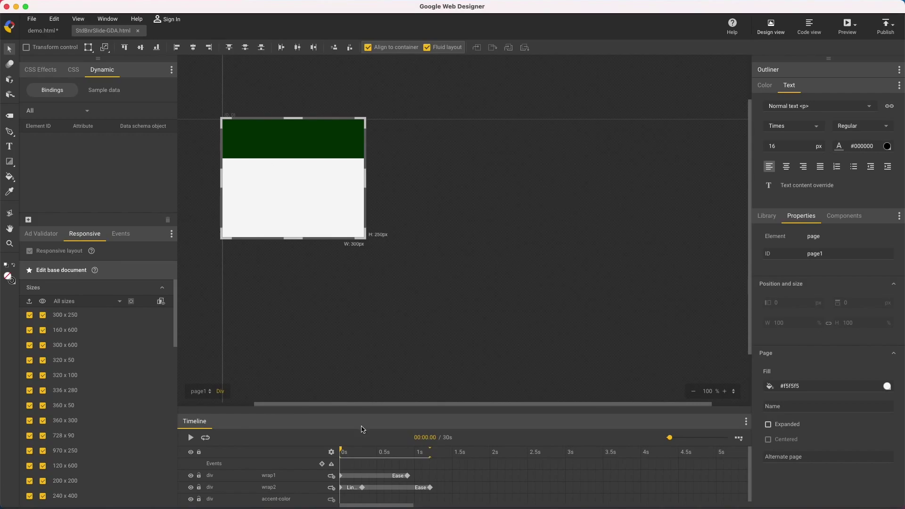
# Scrub the banner timeline to about 0.70 s to reveal kettle, headline and SHOP NOW button.
pyautogui.moveTo(340, 452); pyautogui.dragTo(393, 455)
pyautogui.moveTo(173, 314); pyautogui.dragTo(173, 420)
pyautogui.click(32, 19)
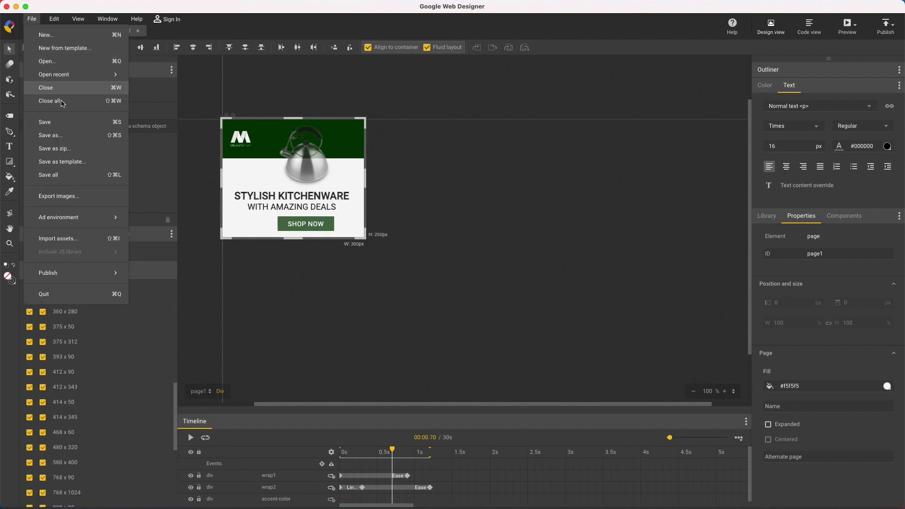
# Export the banner's end frame as PNG images in all 40 sizes.
pyautogui.click(74, 198)
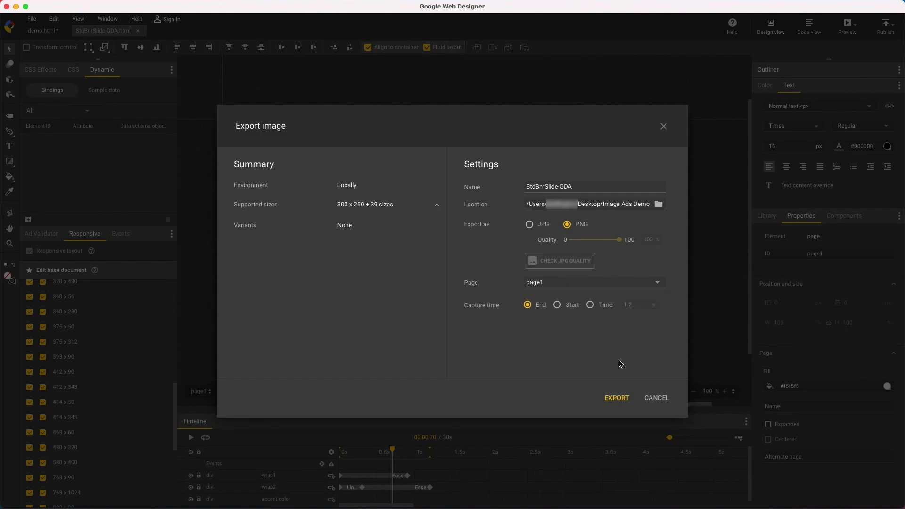
pyautogui.click(612, 397)
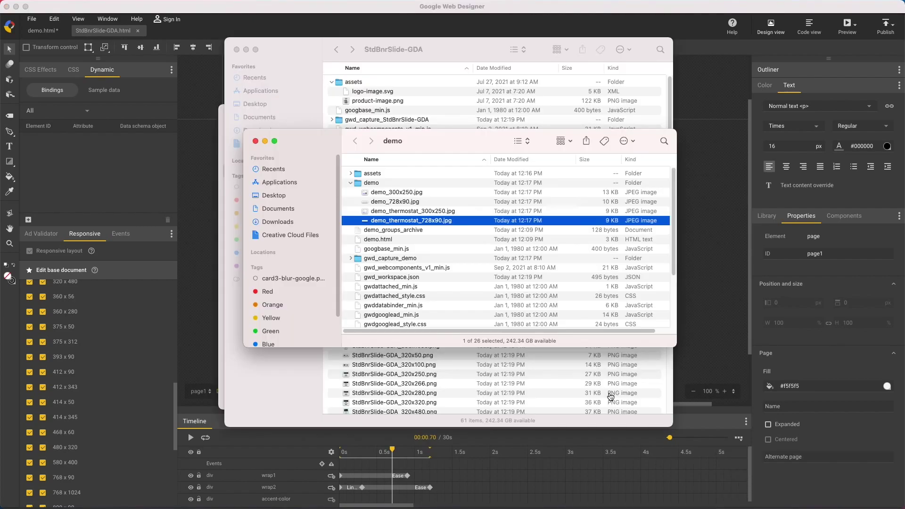
# Quick Look StdBnrSlide-GDA_336x280.png in the StdBnrSlide-GDA Finder folder.
pyautogui.click(472, 53)
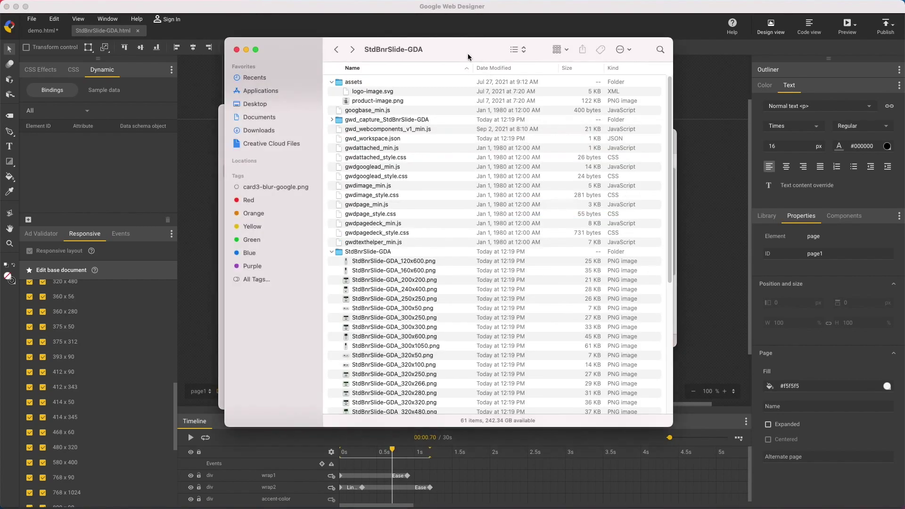
pyautogui.click(393, 260)
pyautogui.moveTo(668, 236); pyautogui.dragTo(668, 337)
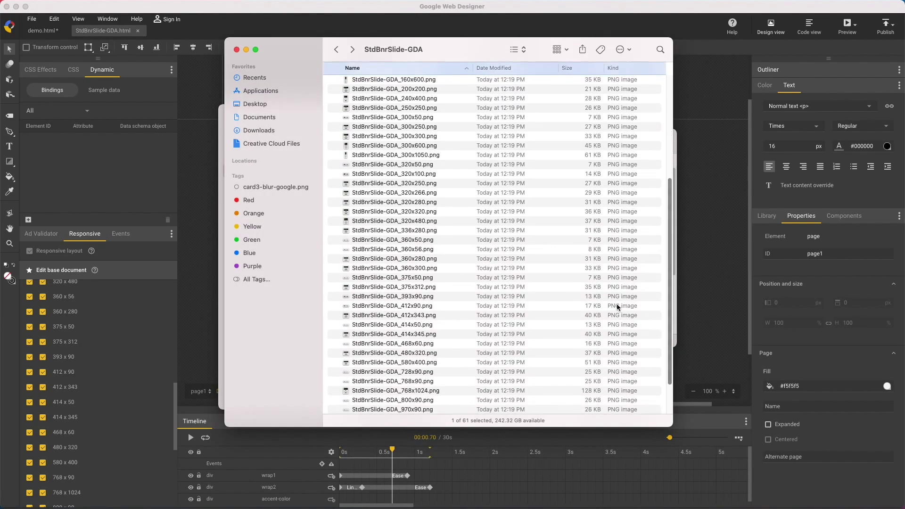
pyautogui.click(402, 231)
pyautogui.press('space')
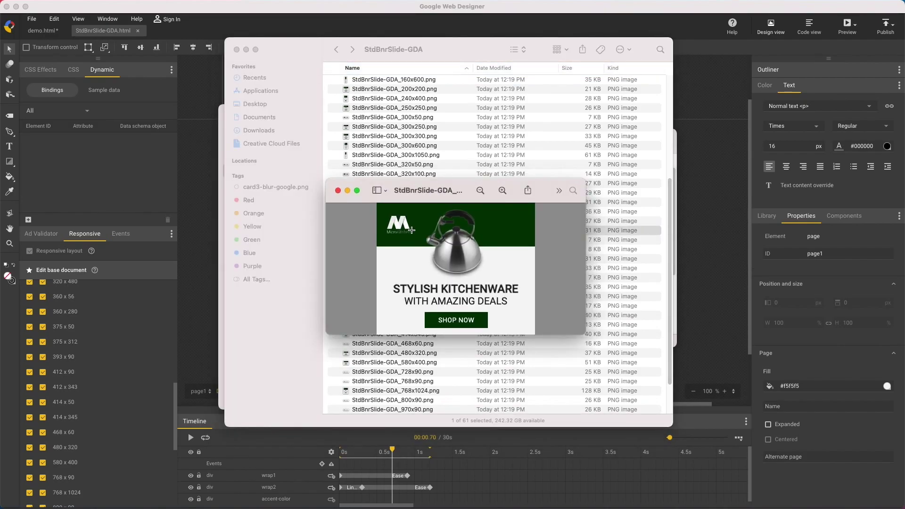